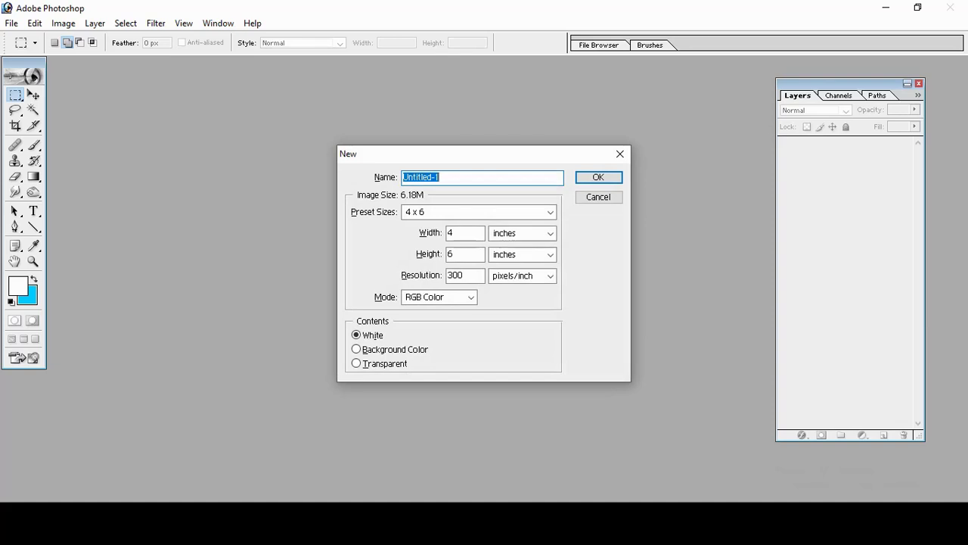
# - Create a blank 4 x 6 inch RGB document at 300 pixels/inch with white contents
pyautogui.click(599, 178)
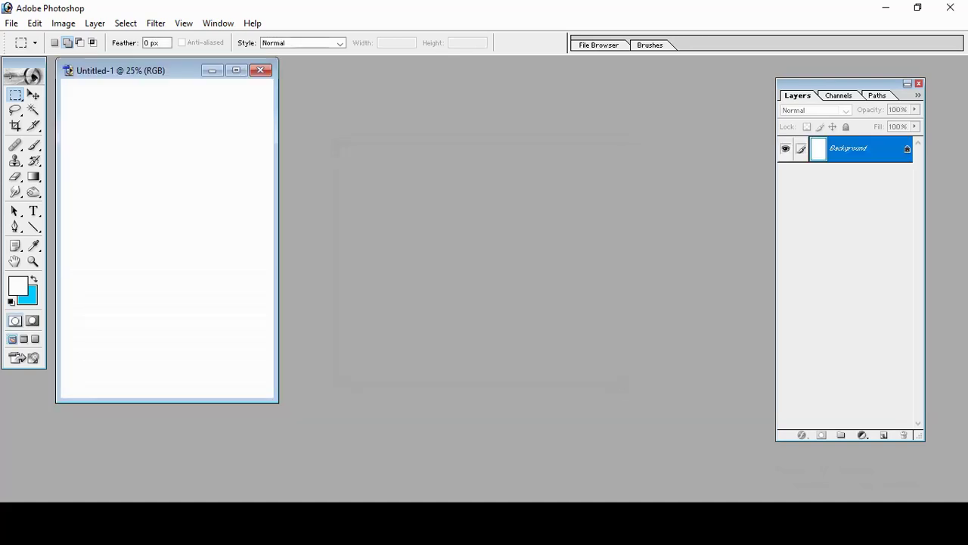
pyautogui.click(63, 23)
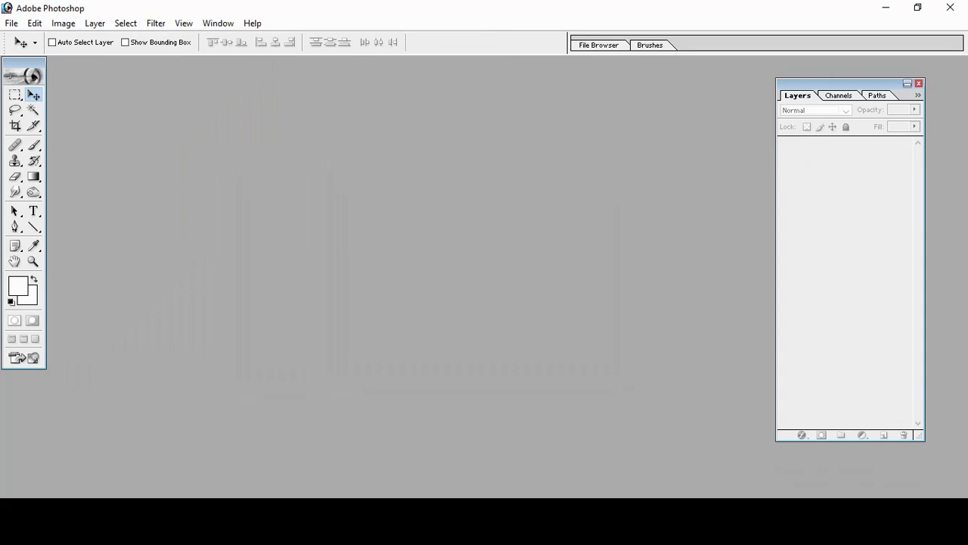
pyautogui.hotkey('ctrl', 'n')
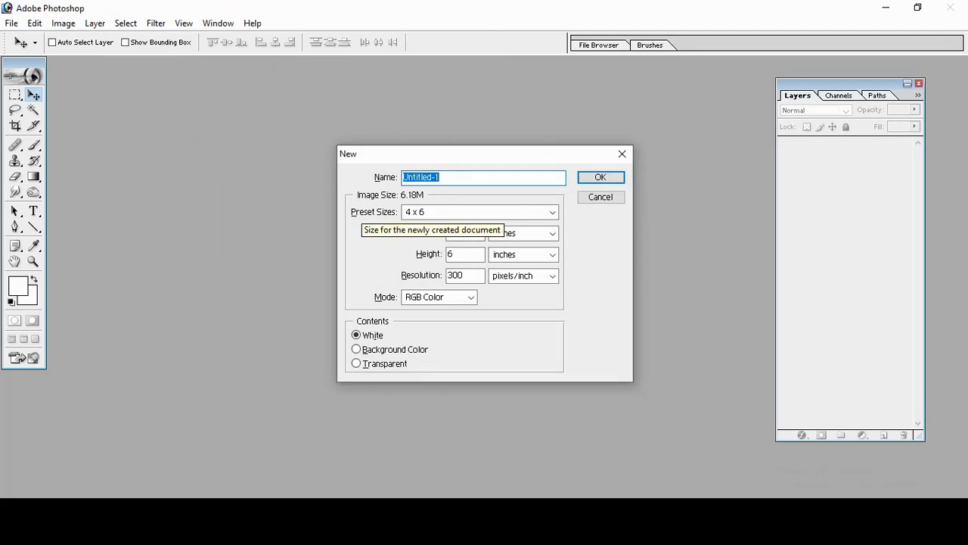
pyautogui.press('Return')
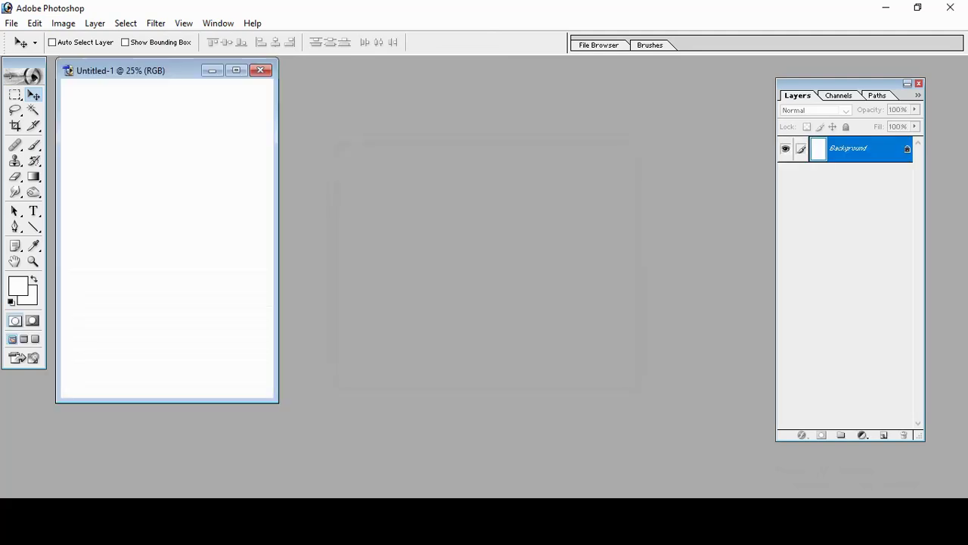
# - Rotate the canvas 90° counterclockwise and maximize the document window
pyautogui.click(63, 24)
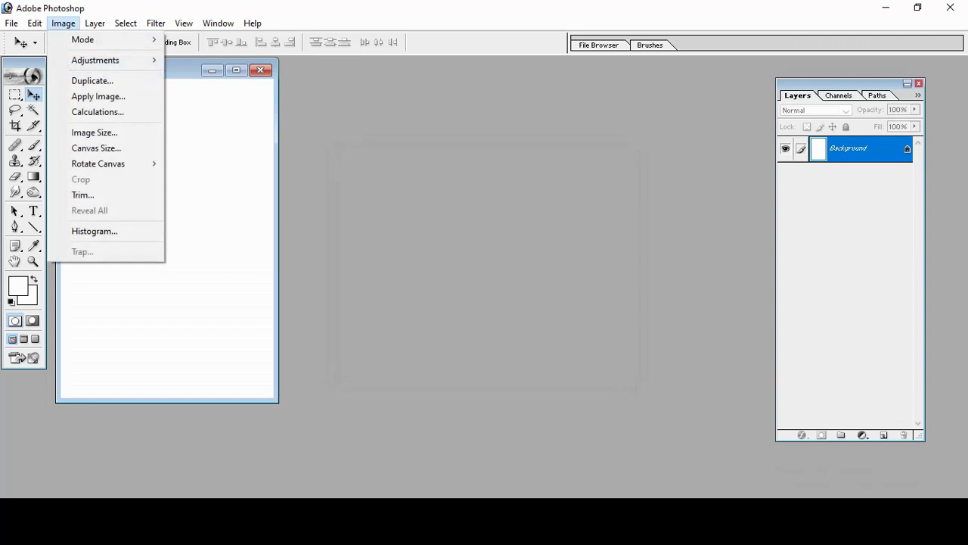
pyautogui.moveTo(98, 164)
pyautogui.click(202, 194)
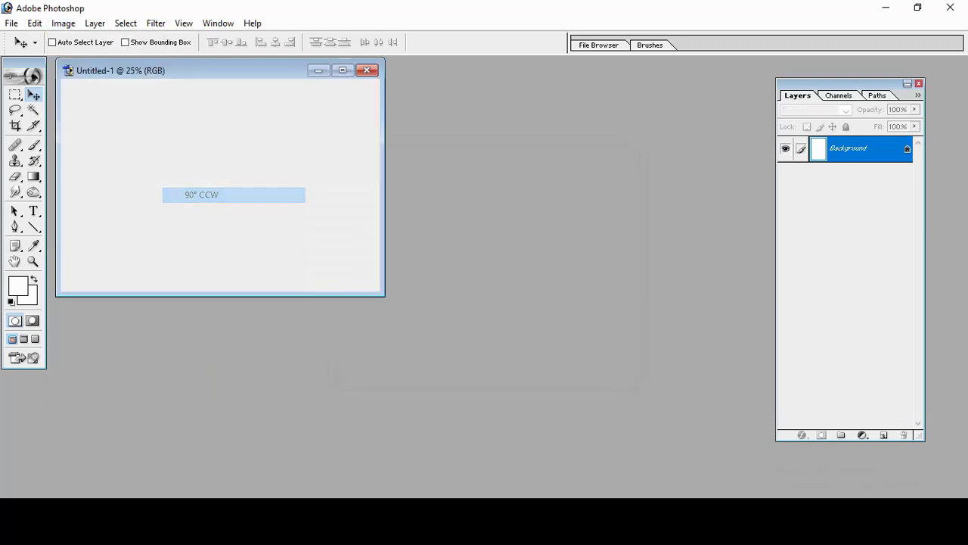
pyautogui.click(342, 71)
pyautogui.scroll(6, 484, 279)
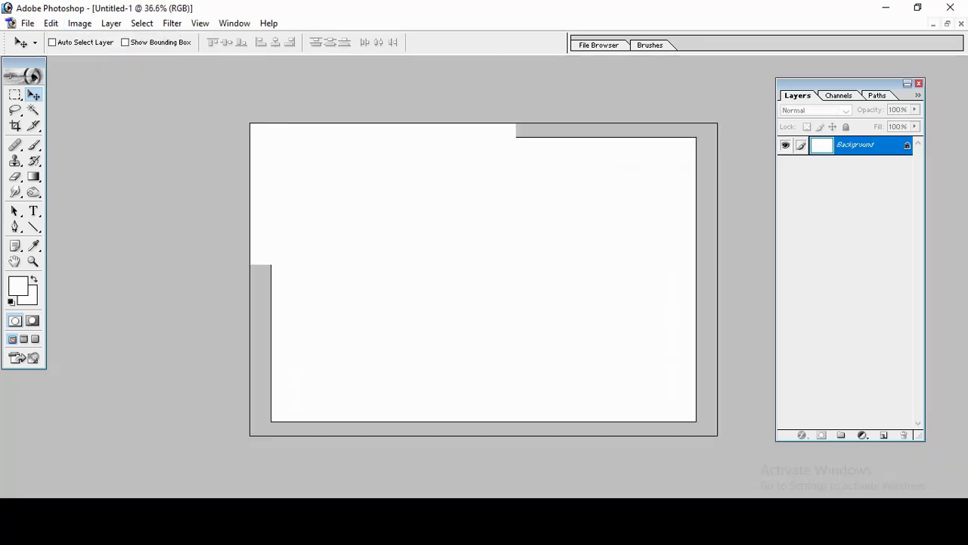
pyautogui.scroll(-3, 484, 279)
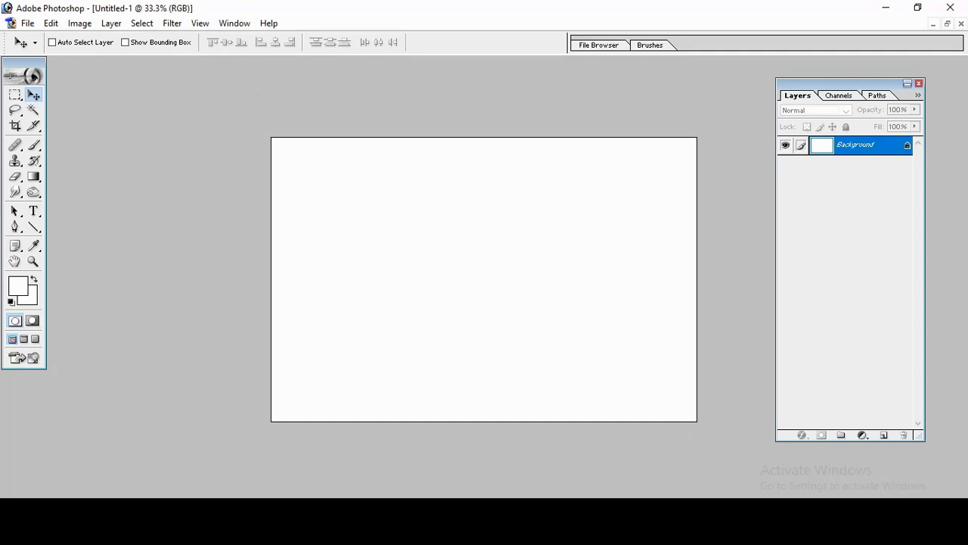
# - Add a new layer with default settings and fill it with light blue 33CCFF as the background color
pyautogui.hotkey('ctrl', 'shift', 'n')
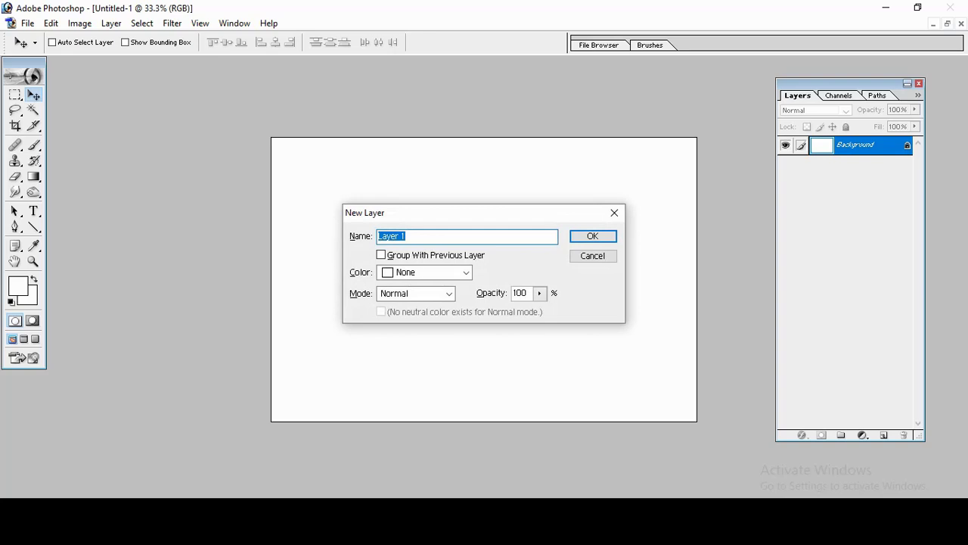
pyautogui.press('Return')
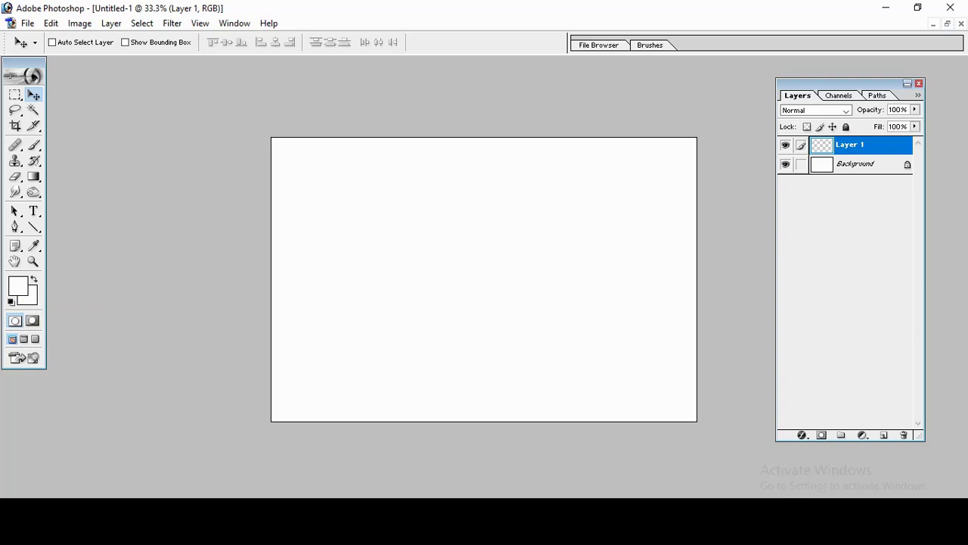
pyautogui.click(31, 300)
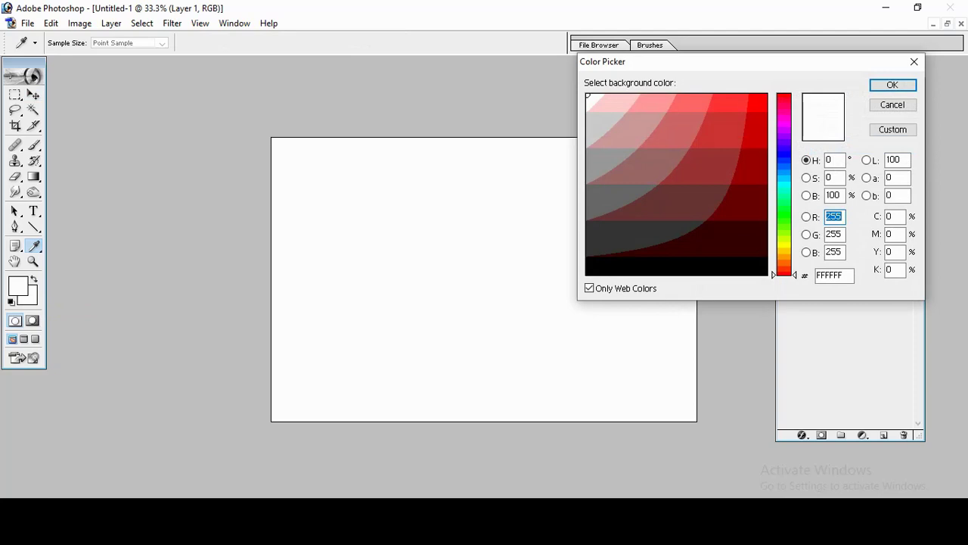
pyautogui.click(784, 180)
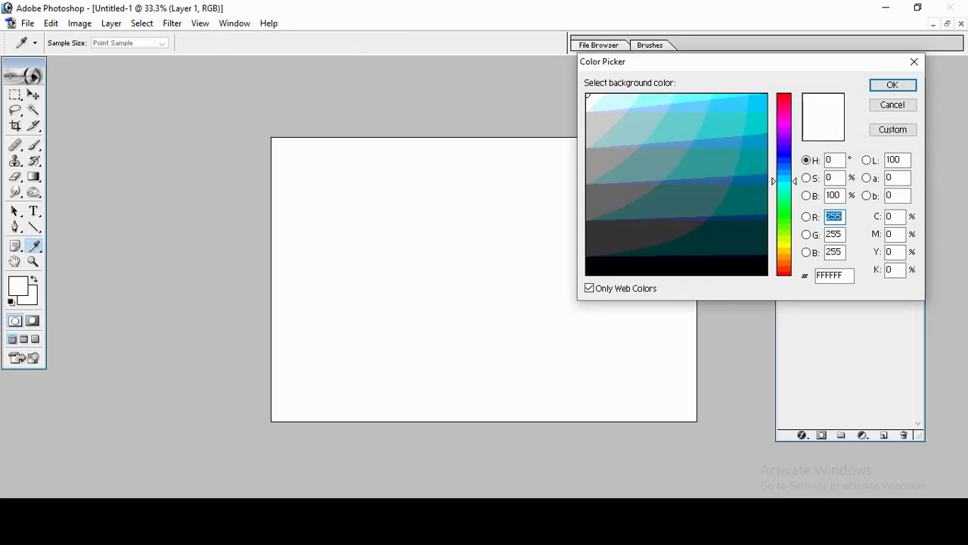
pyautogui.click(747, 103)
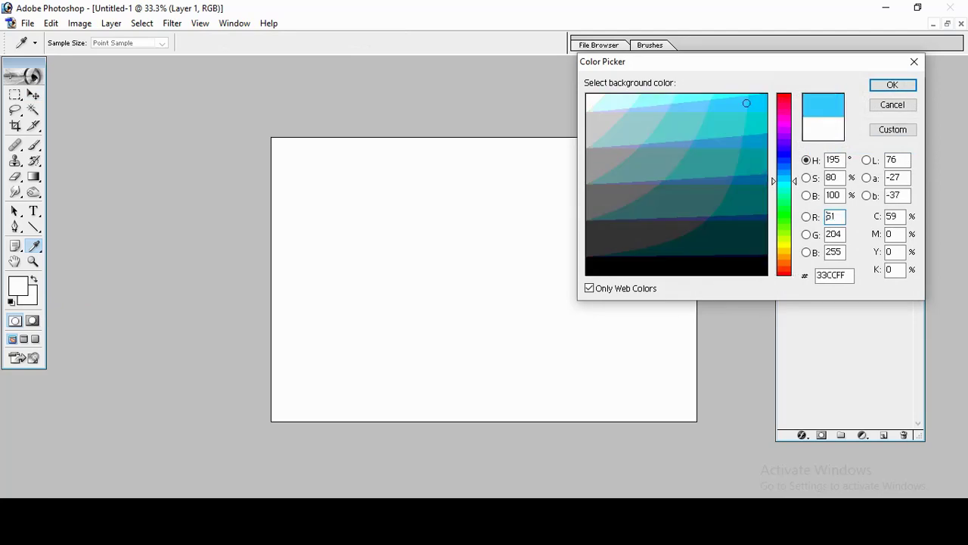
pyautogui.press('Return')
pyautogui.press('v')
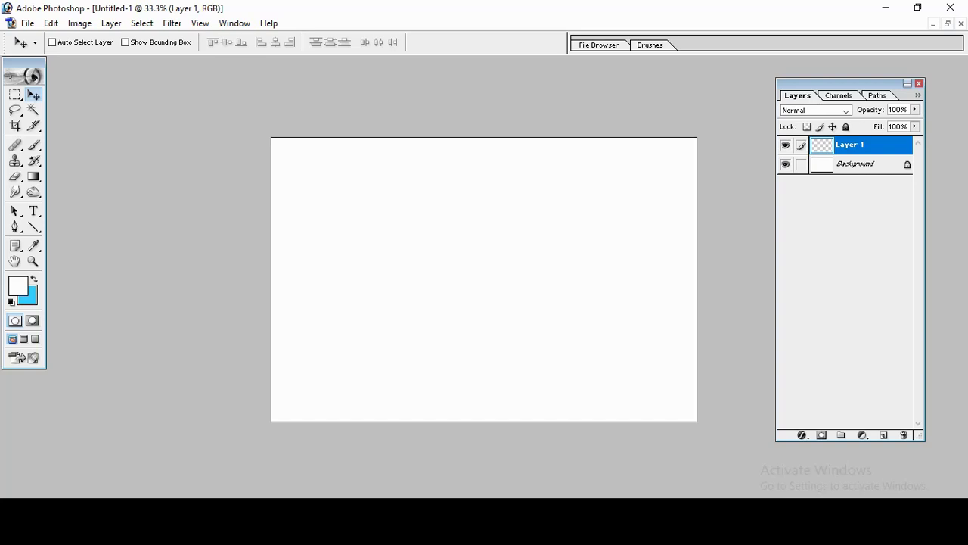
pyautogui.hotkey('ctrl', 'BackSpace')
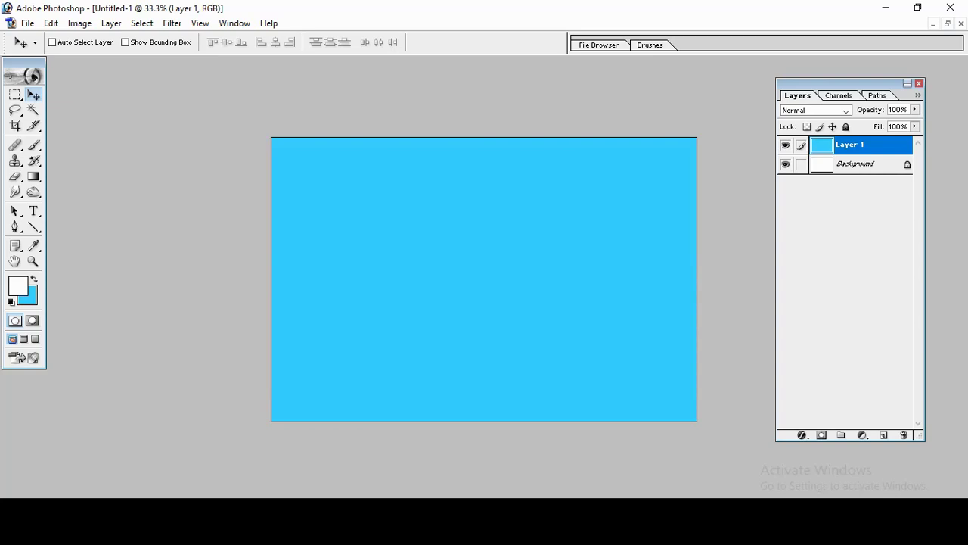
# - Start the Lighting Effects filter on the blue layer and set the spotlight's color to red FF0000
pyautogui.click(172, 24)
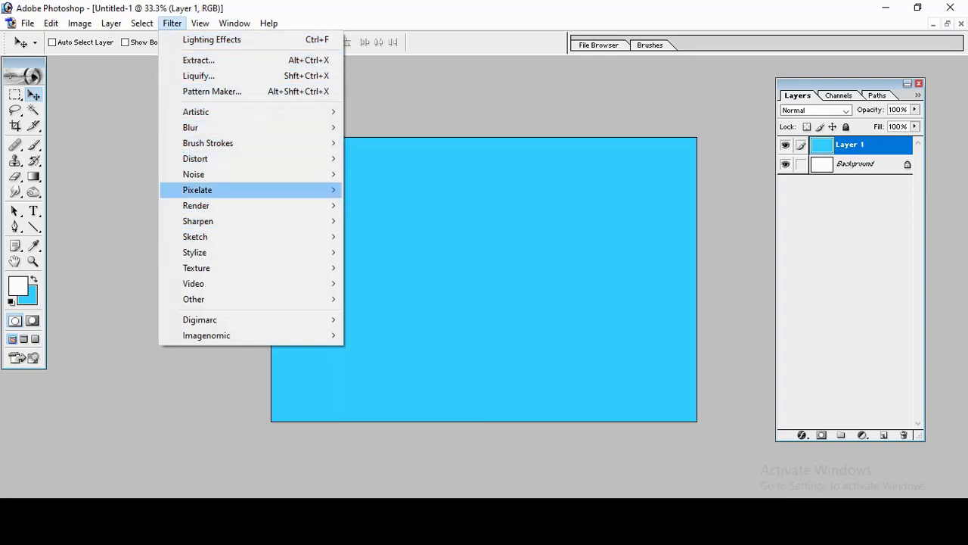
pyautogui.moveTo(227, 205)
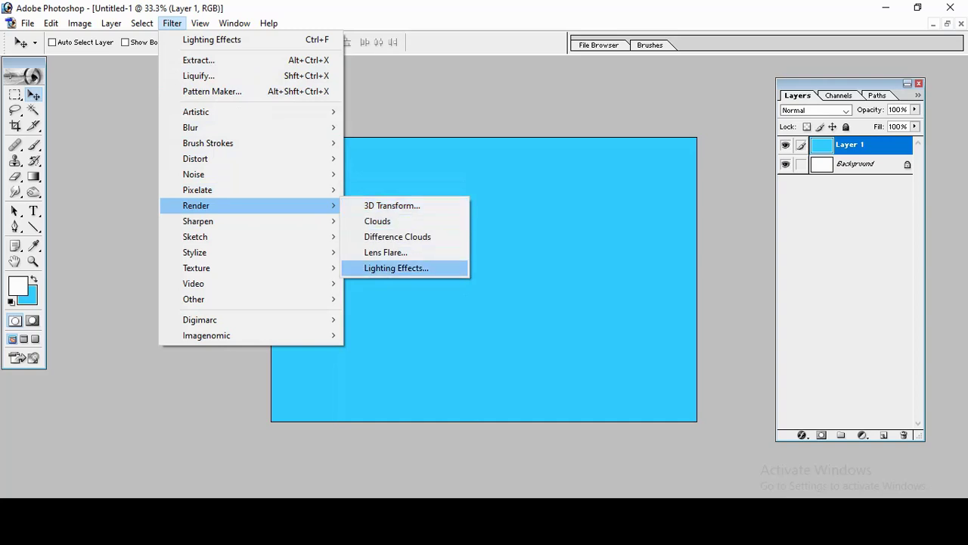
pyautogui.click(397, 268)
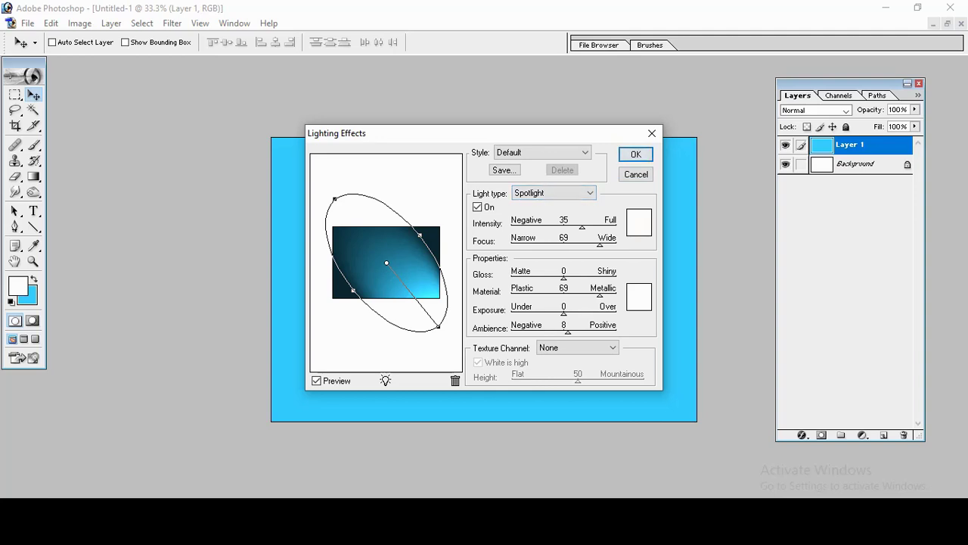
pyautogui.click(639, 222)
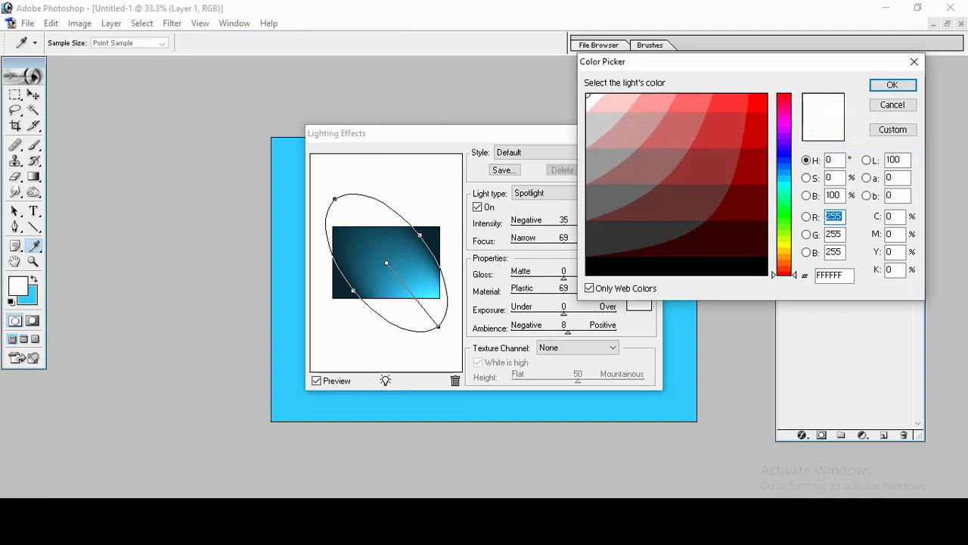
pyautogui.click(761, 98)
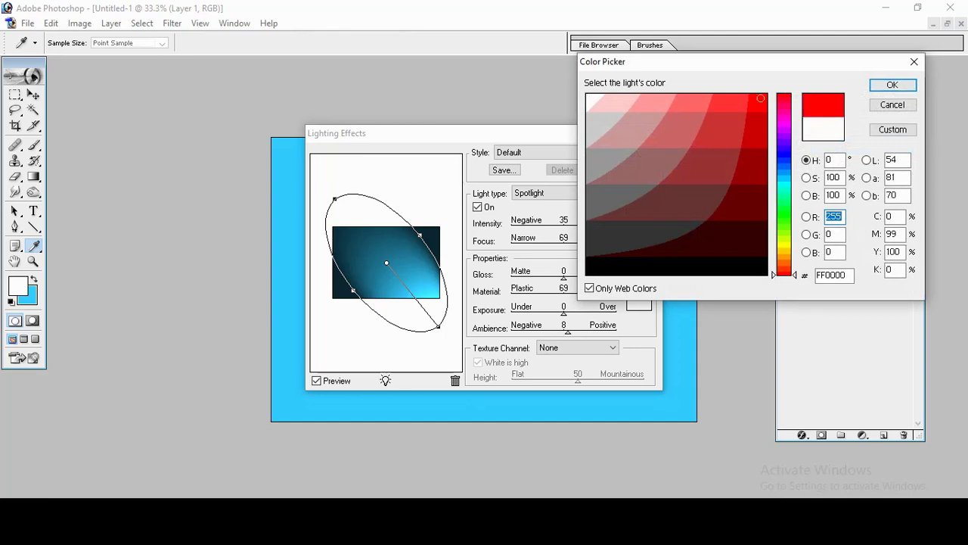
pyautogui.click(892, 85)
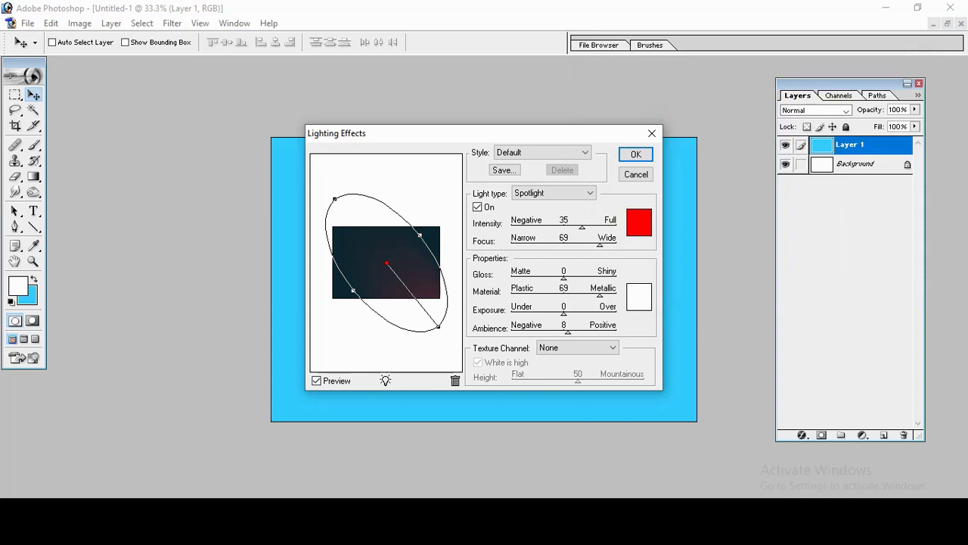
# - Set the ambient color of the lighting effect to green 00FF33
pyautogui.click(639, 297)
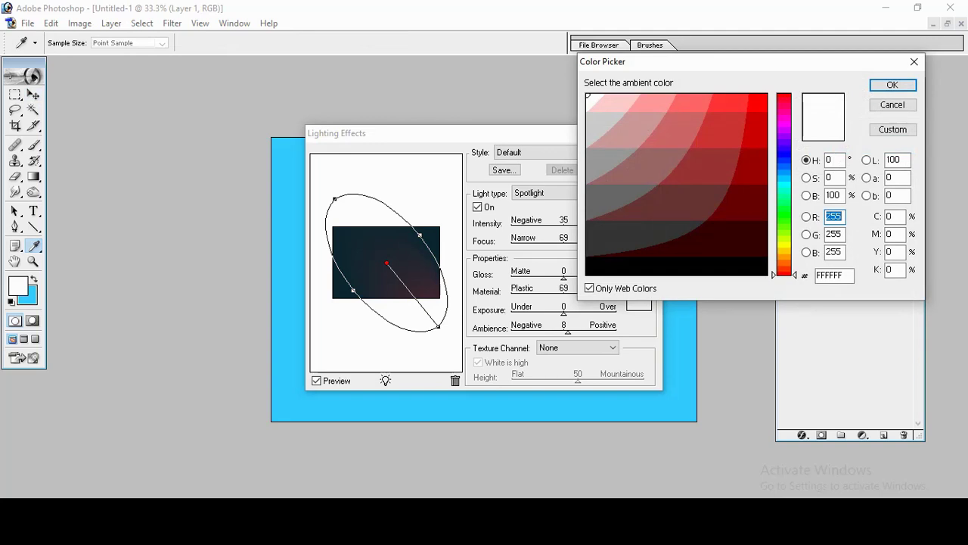
pyautogui.click(785, 208)
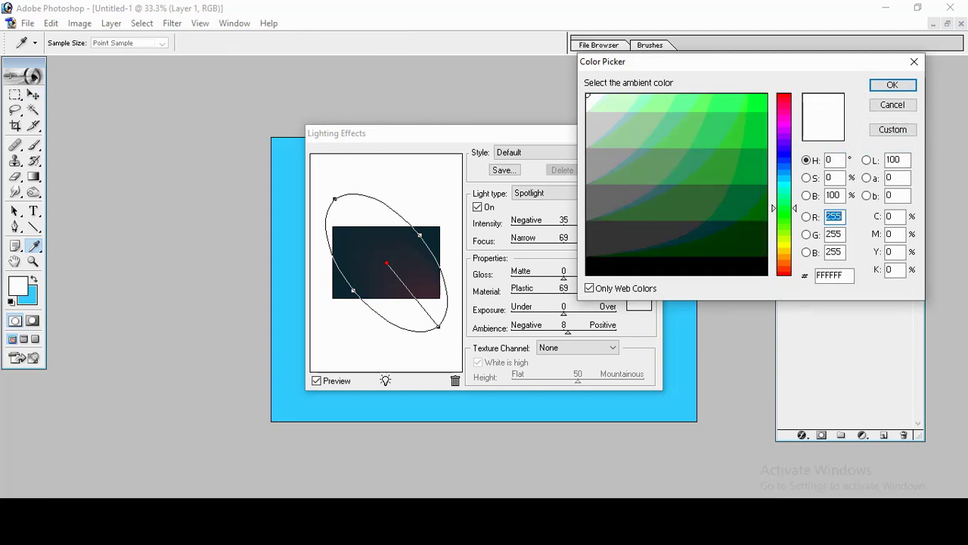
pyautogui.click(762, 97)
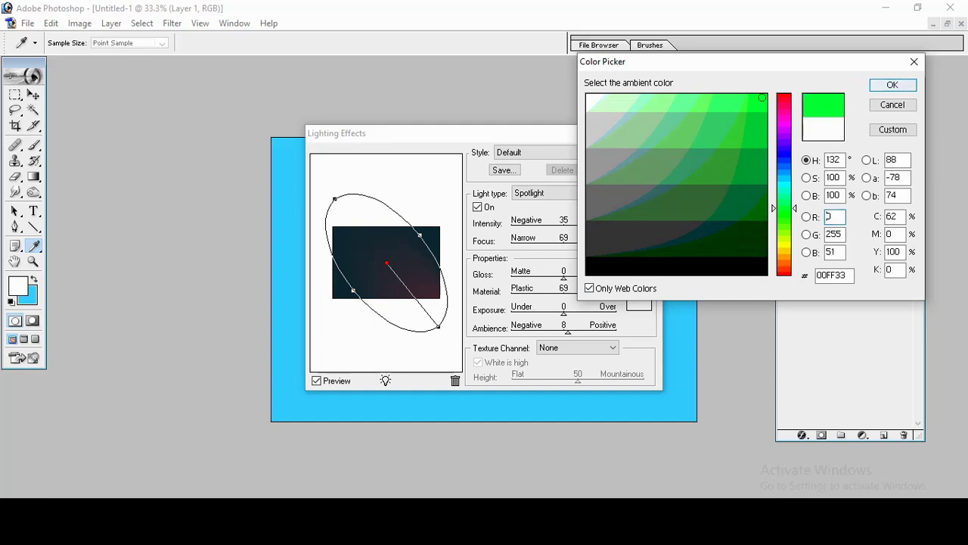
pyautogui.press('Return')
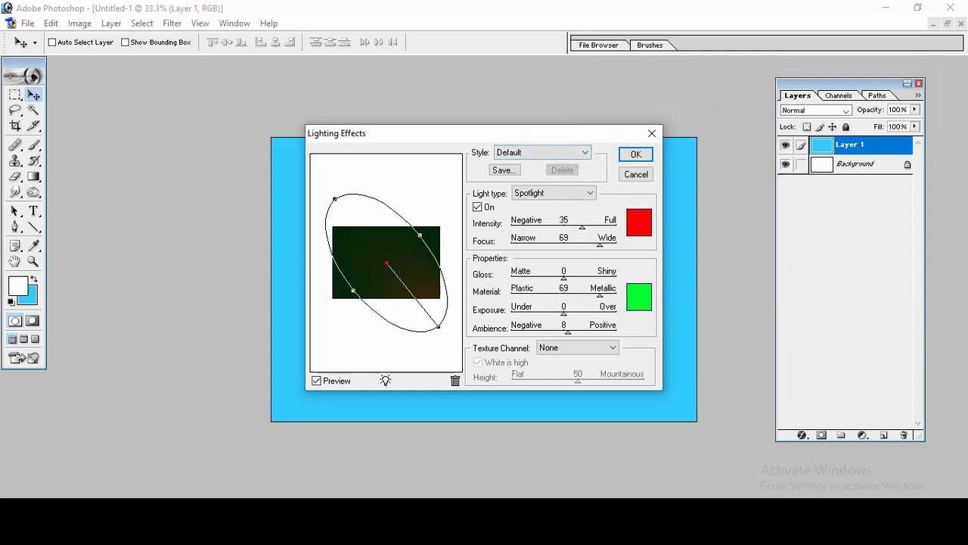
# - Try the 2 O'clock Spotlight and Blue Omni lighting styles on the blue layer, and undo the applied effect
pyautogui.click(542, 152)
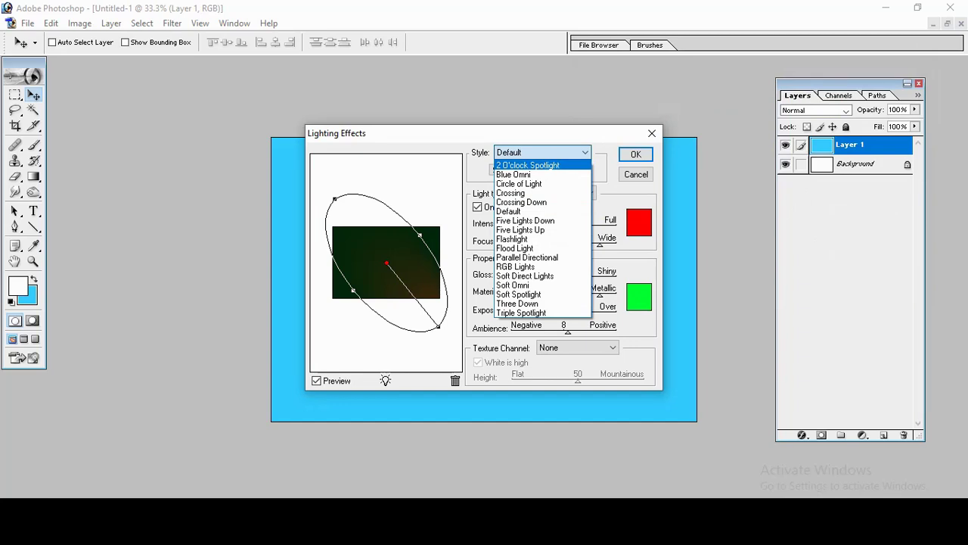
pyautogui.click(542, 165)
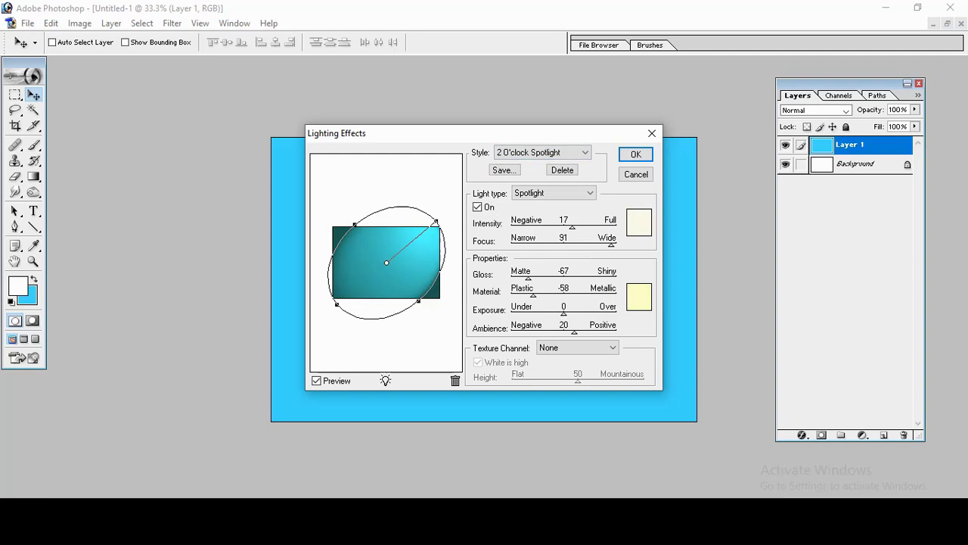
pyautogui.click(543, 152)
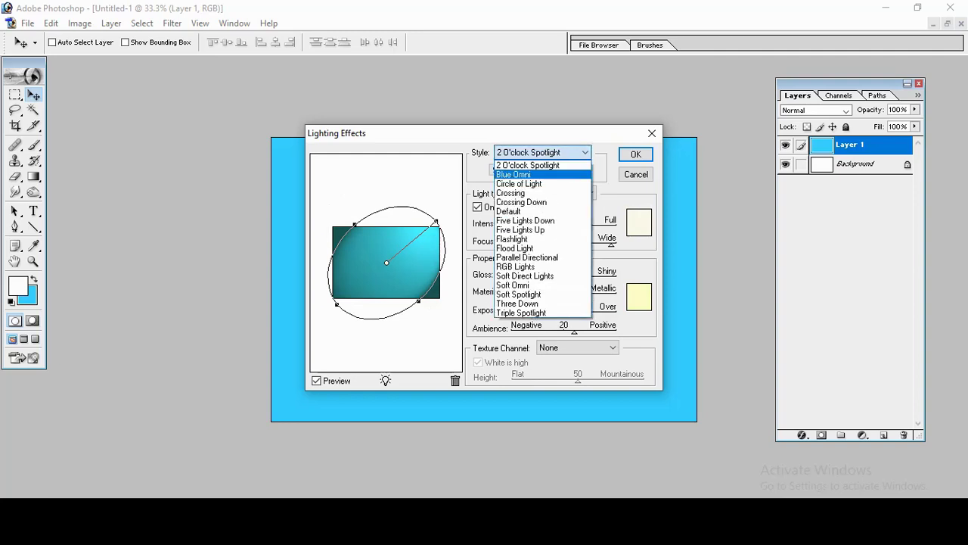
pyautogui.press('Return')
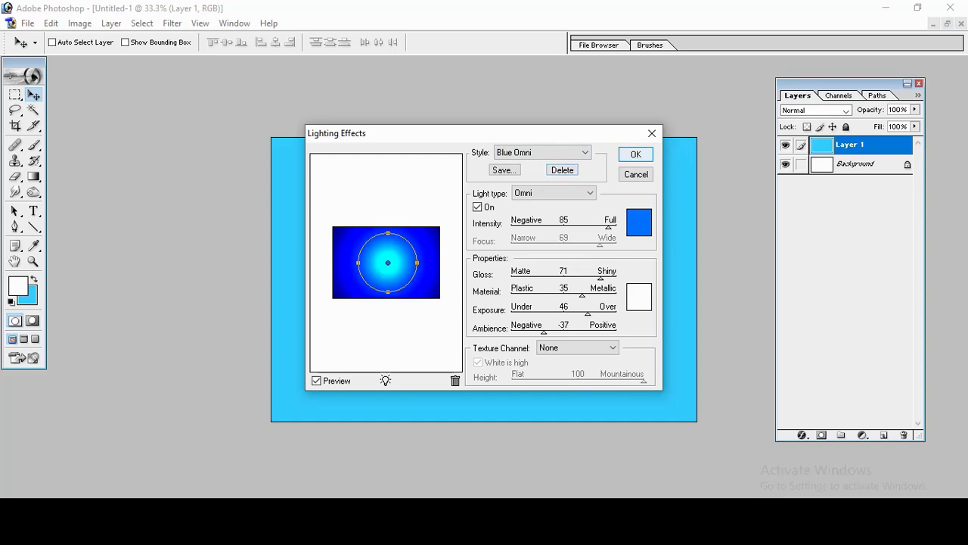
pyautogui.click(635, 154)
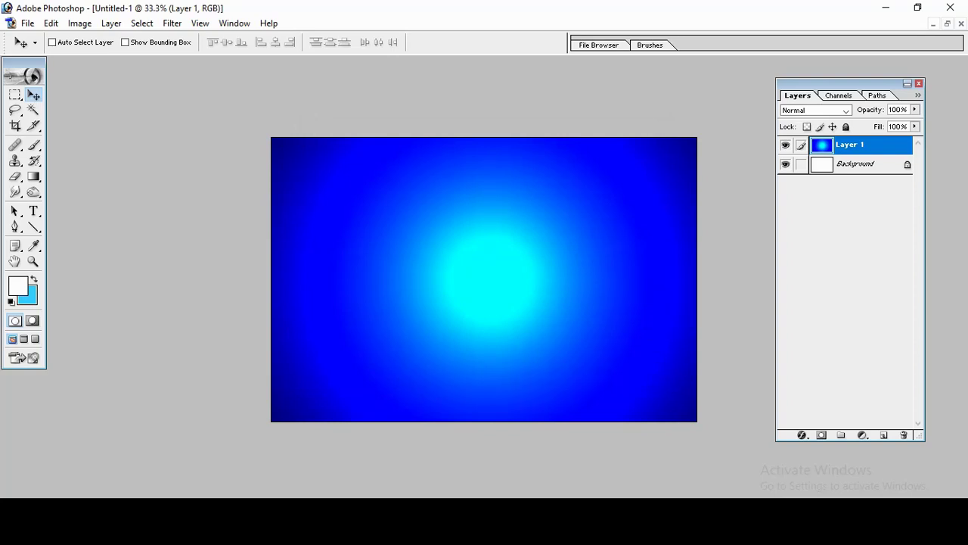
pyautogui.hotkey('ctrl', 'z')
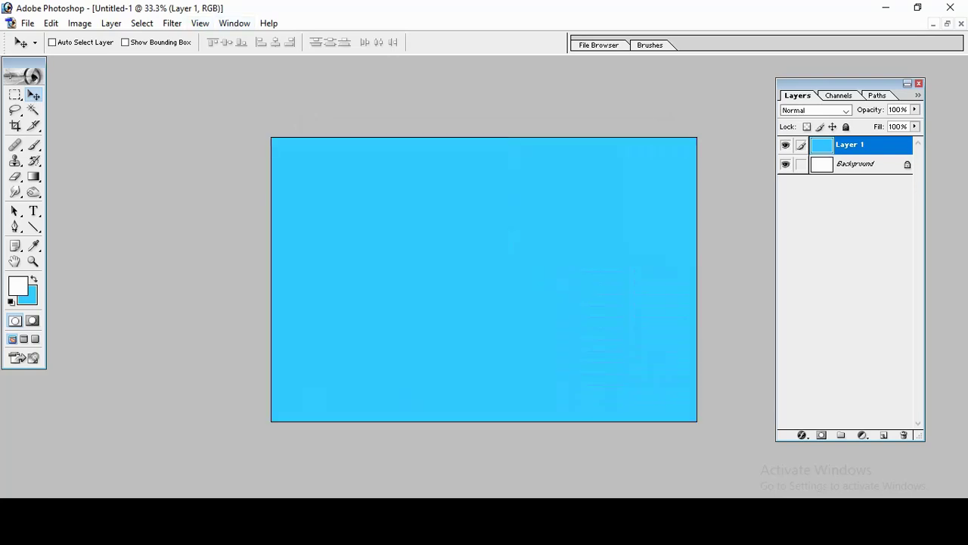
# - Apply the Lighting Effects filter to the light blue layer using the RGB Lights style
pyautogui.click(173, 22)
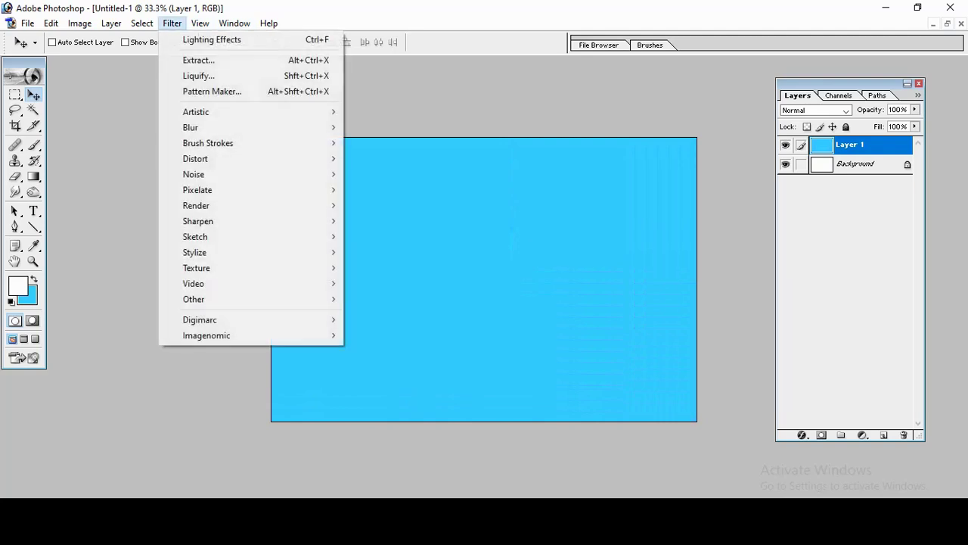
pyautogui.moveTo(198, 221)
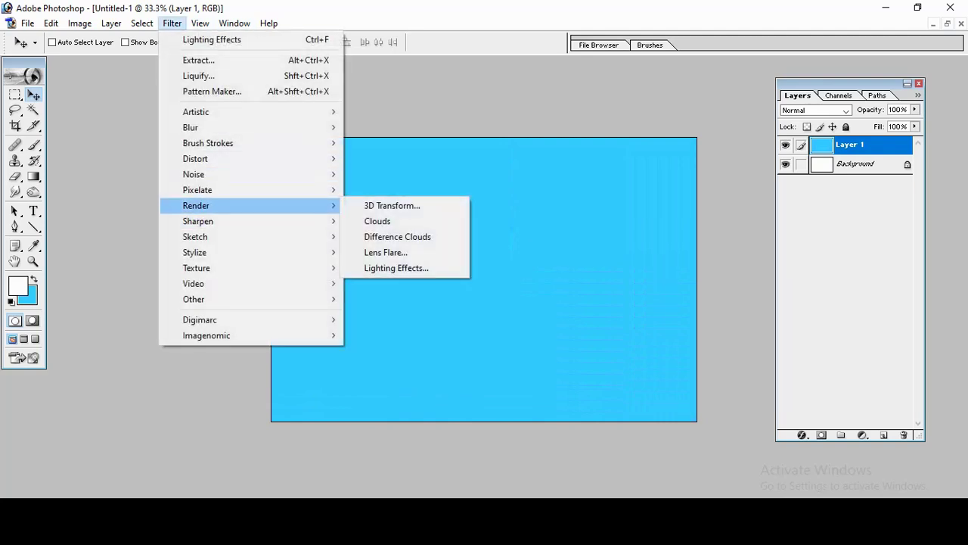
pyautogui.click(396, 268)
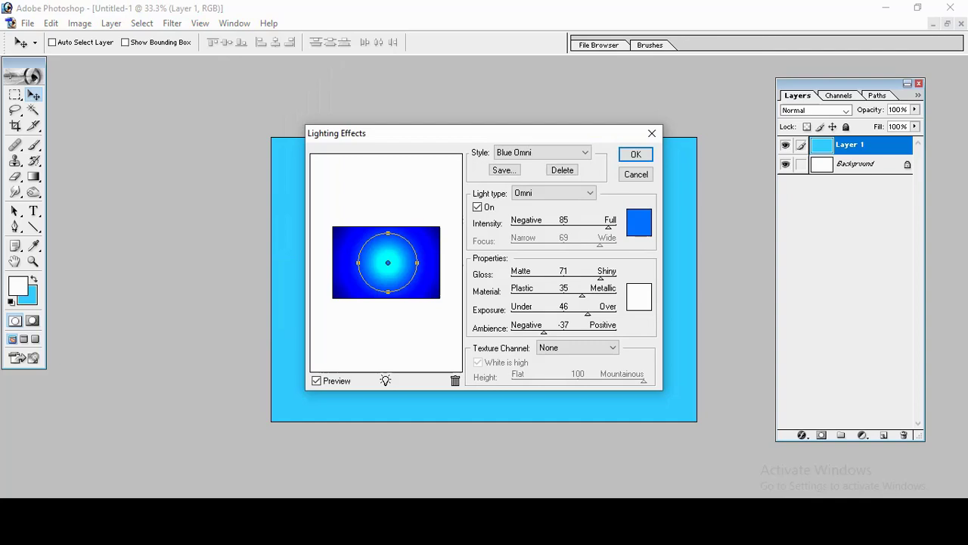
pyautogui.click(556, 153)
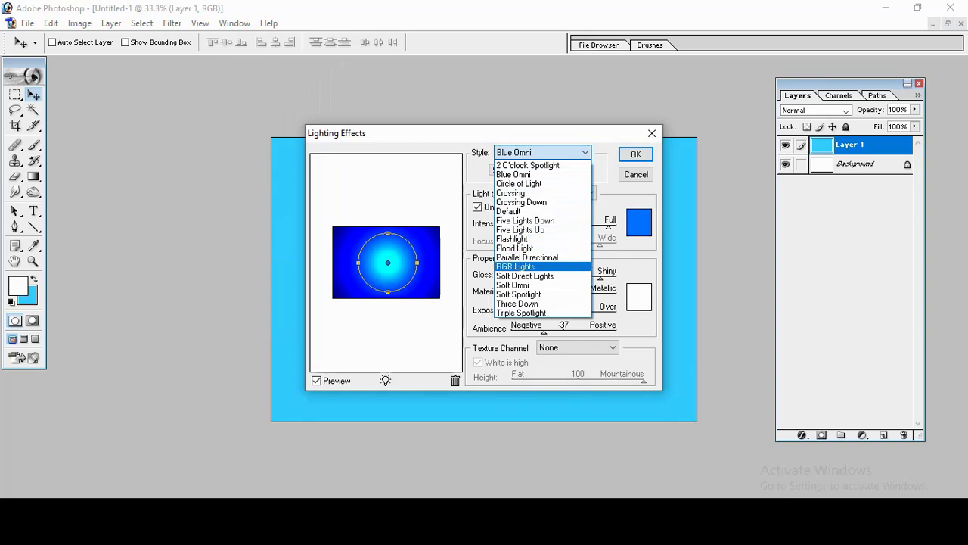
pyautogui.click(515, 267)
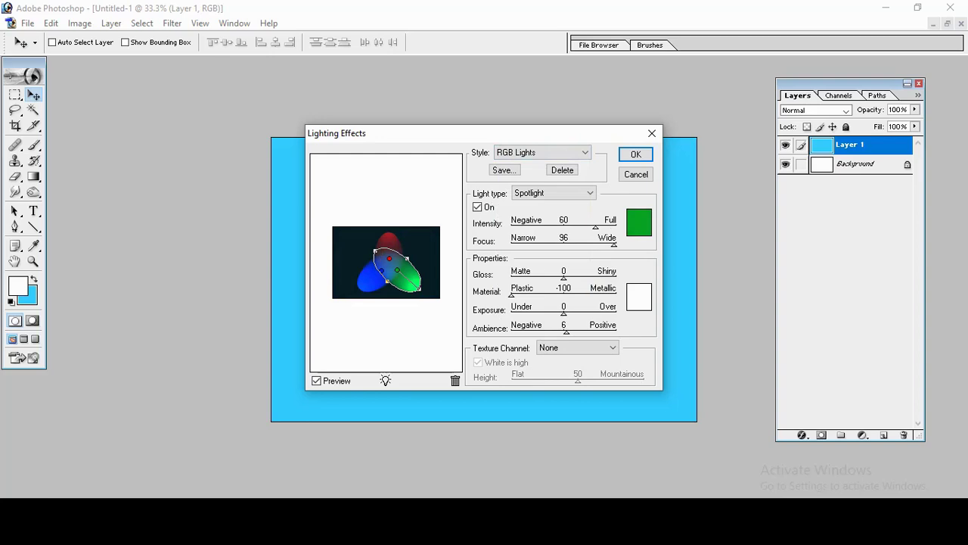
pyautogui.press('Return')
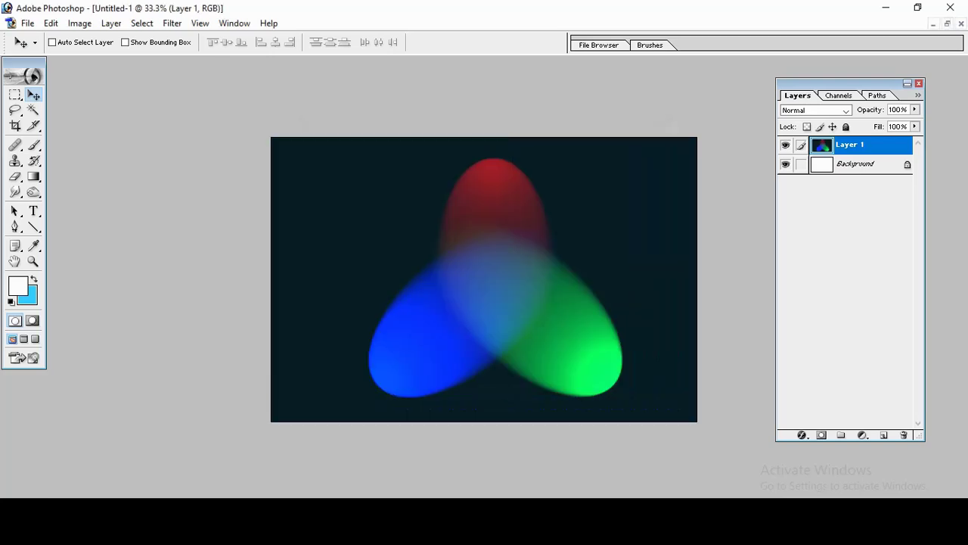
pyautogui.hotkey('ctrl', '0')
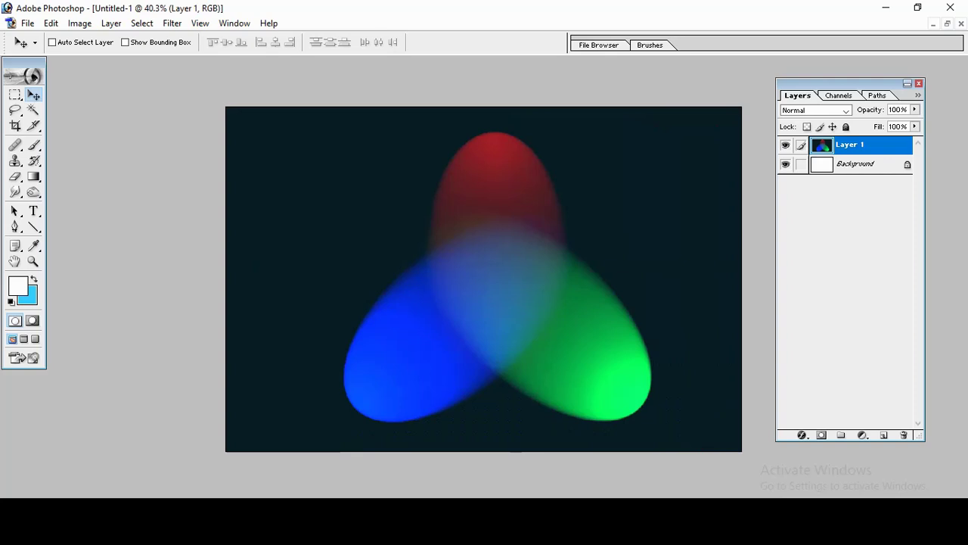
# - Automatically strengthen the contrast of the RGB lights layer and lighten its midtones with Levels
pyautogui.hotkey('ctrl', 'z')
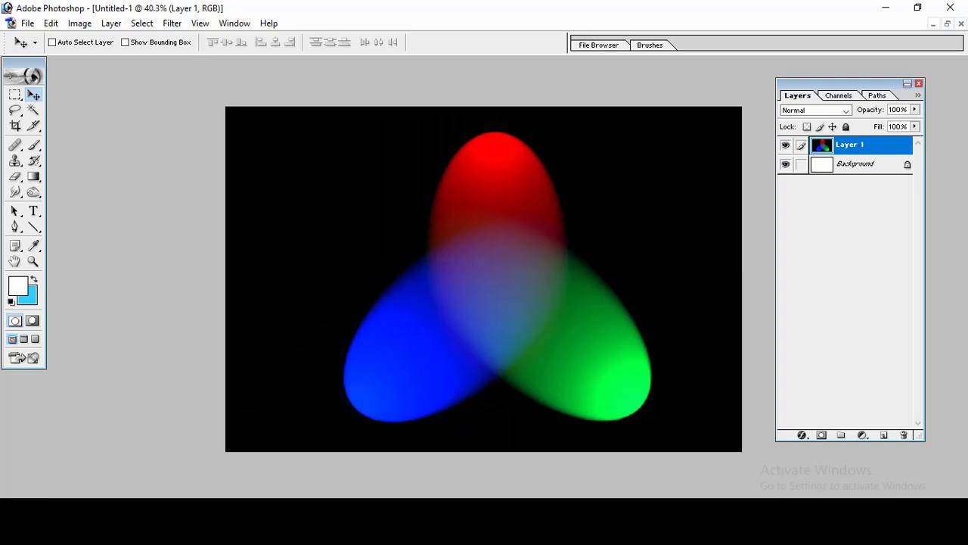
pyautogui.hotkey('ctrl', '-')
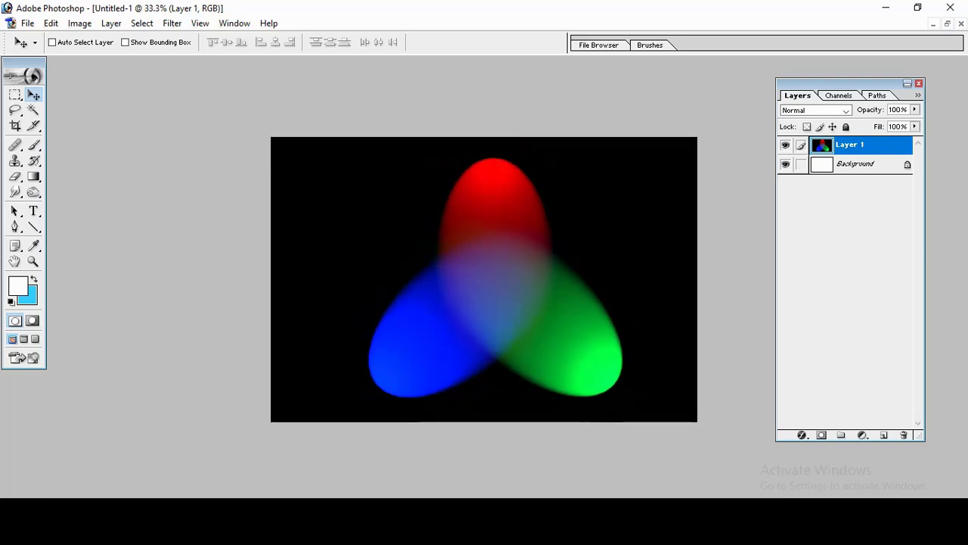
pyautogui.click(79, 24)
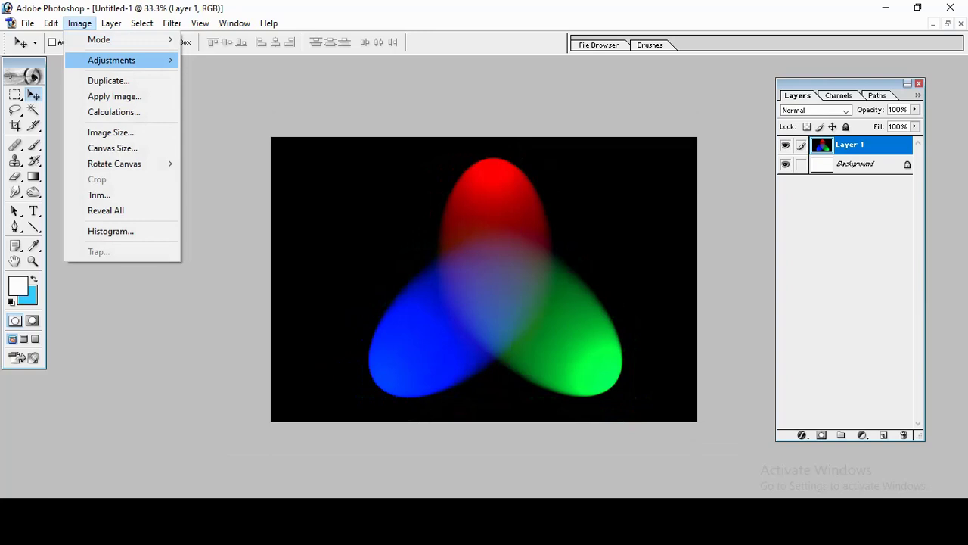
pyautogui.moveTo(112, 61)
pyautogui.click(215, 59)
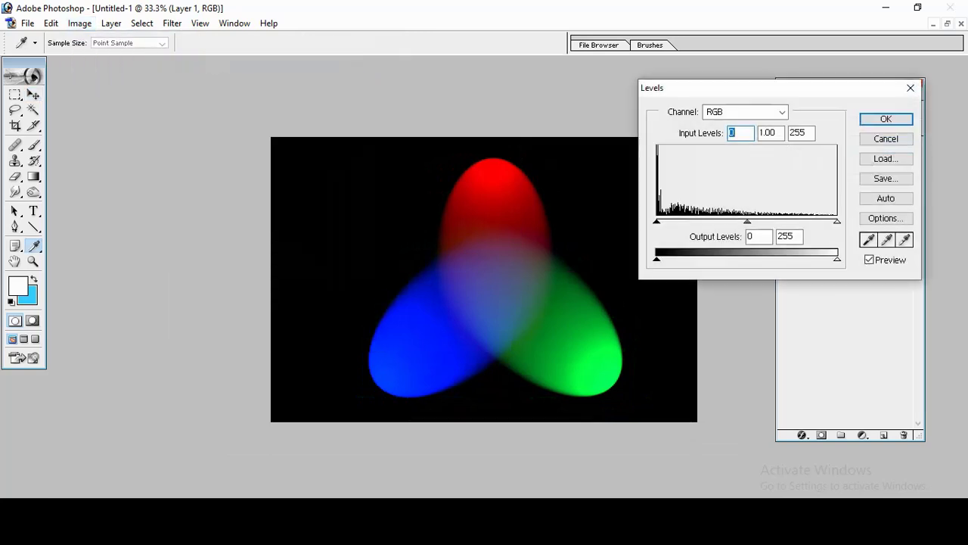
pyautogui.moveTo(748, 222)
pyautogui.mouseDown()
pyautogui.moveTo(759, 221)
pyautogui.moveTo(728, 222)
pyautogui.mouseUp()
pyautogui.press('Return')
pyautogui.press('v')
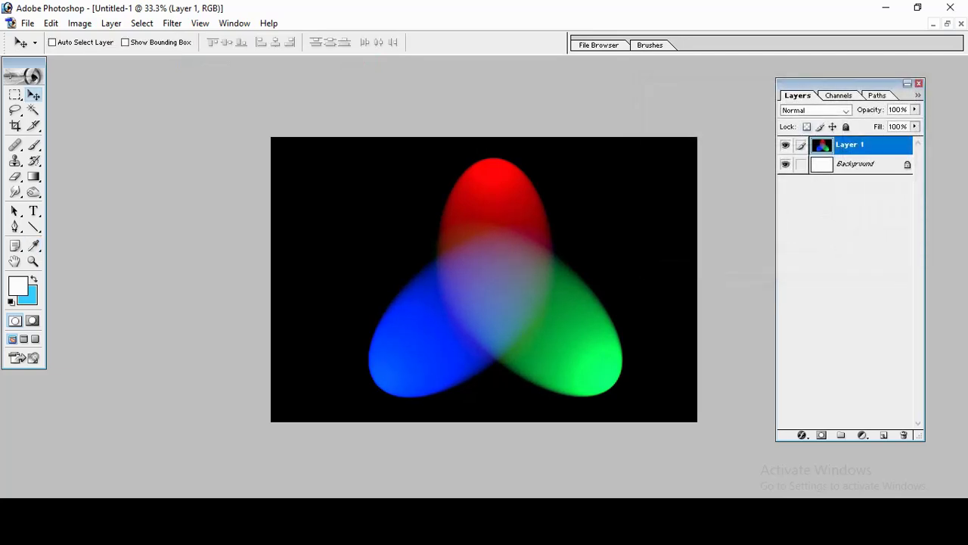
# - Adjust the RGB lights layer to brightness -5 and contrast +24
pyautogui.hotkey('alt', 'i')
pyautogui.press('a')
pyautogui.press('c')
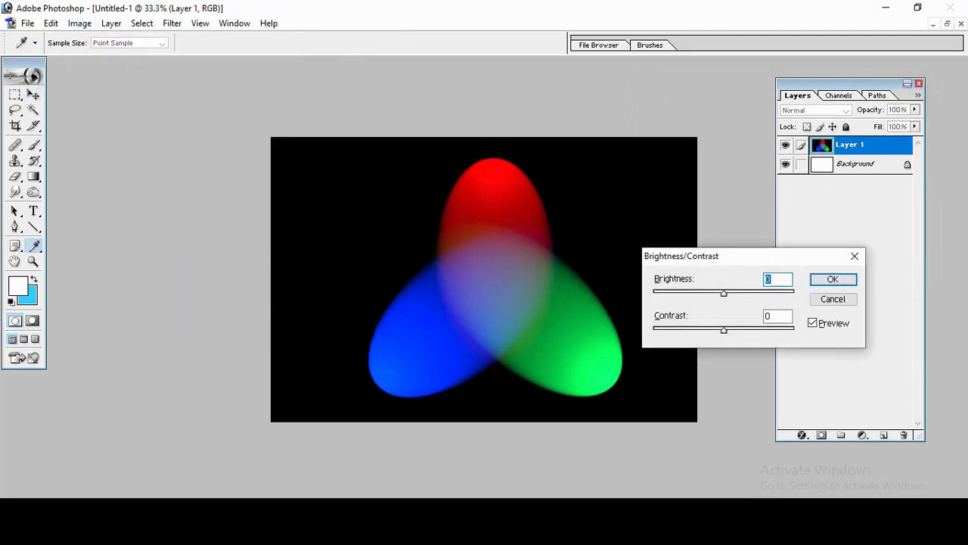
pyautogui.moveTo(724, 292)
pyautogui.mouseDown()
pyautogui.moveTo(734, 293)
pyautogui.moveTo(721, 293)
pyautogui.mouseUp()
pyautogui.moveTo(724, 330); pyautogui.dragTo(742, 330)
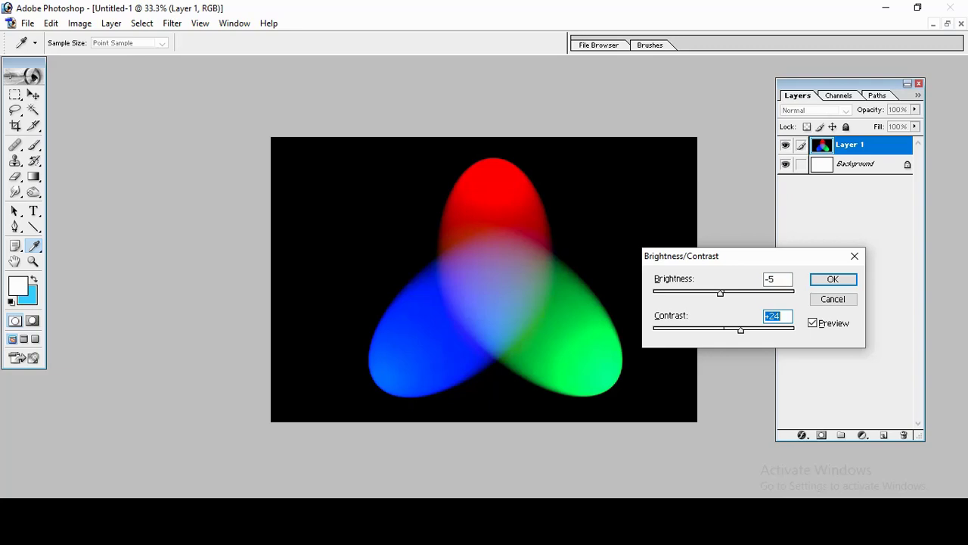
pyautogui.click(834, 279)
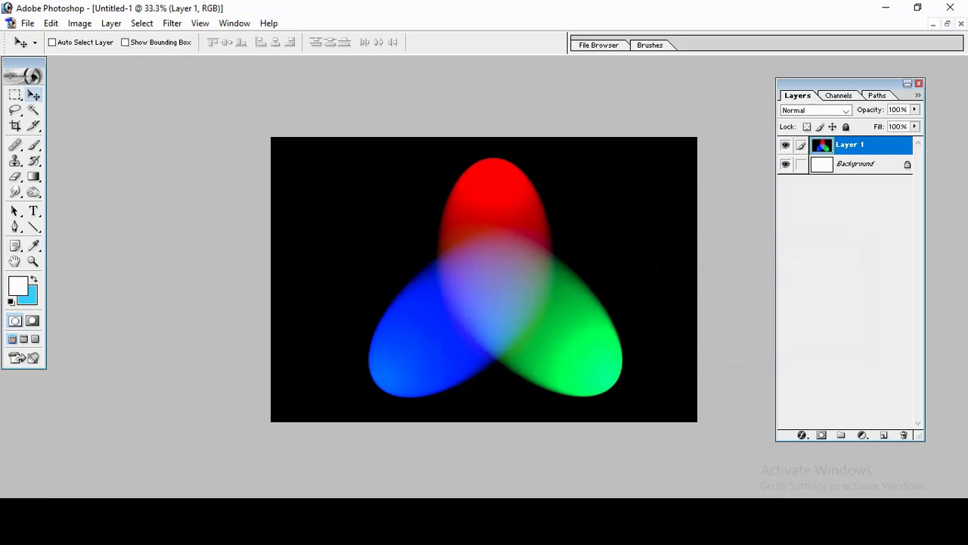
# - Open 1qwer from the Desktop and copy its cut-out man into the RGB lights document
pyautogui.click(947, 24)
pyautogui.hotkey('ctrl', 'o')
pyautogui.click(431, 98)
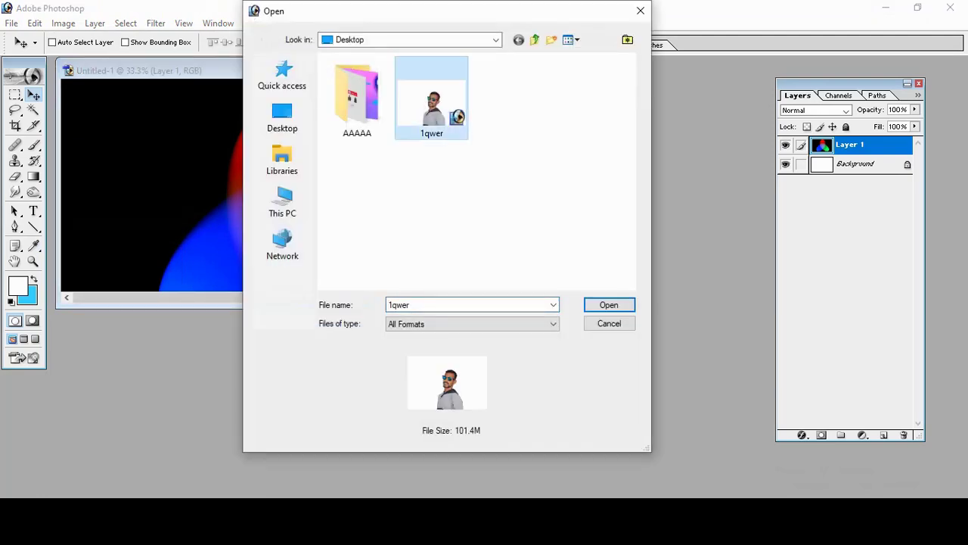
pyautogui.press('Return')
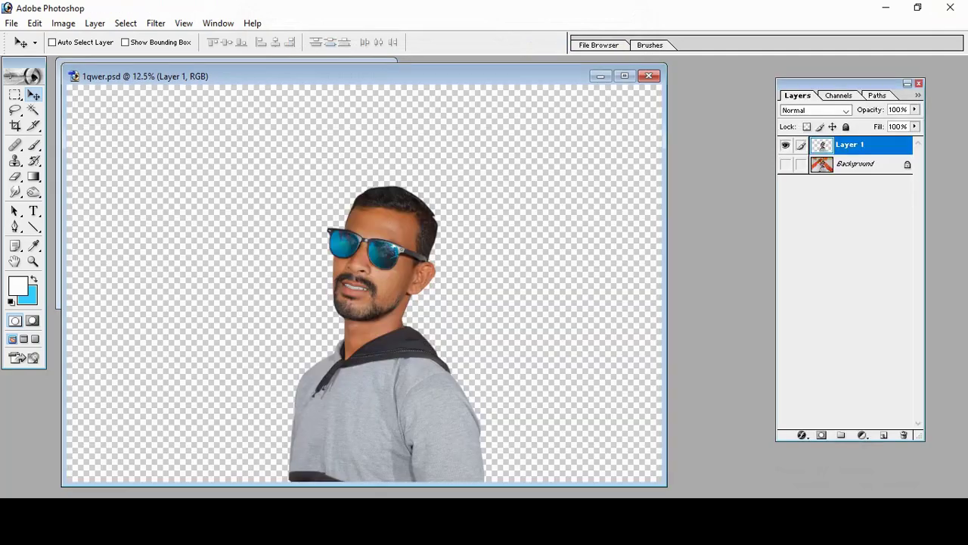
pyautogui.moveTo(303, 76); pyautogui.dragTo(569, 247)
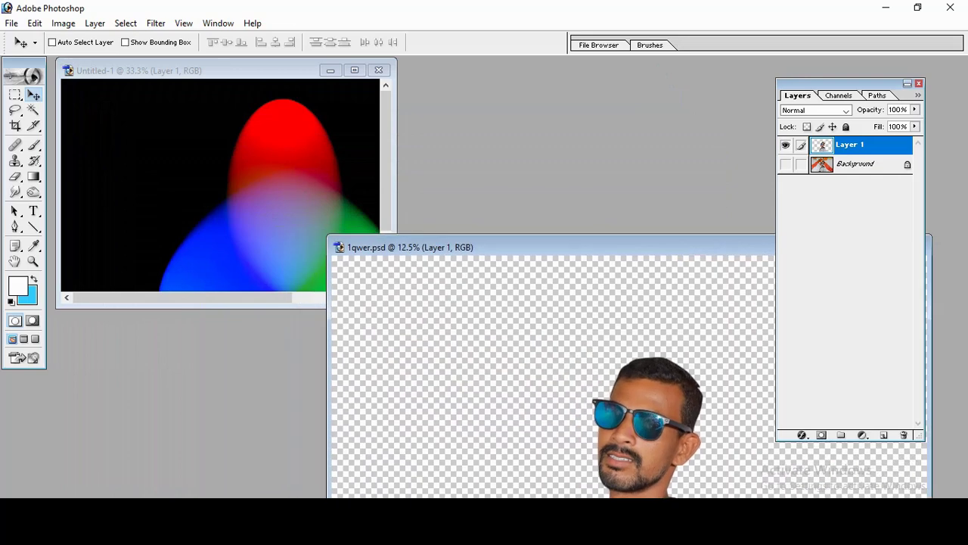
pyautogui.moveTo(644, 420); pyautogui.dragTo(227, 190)
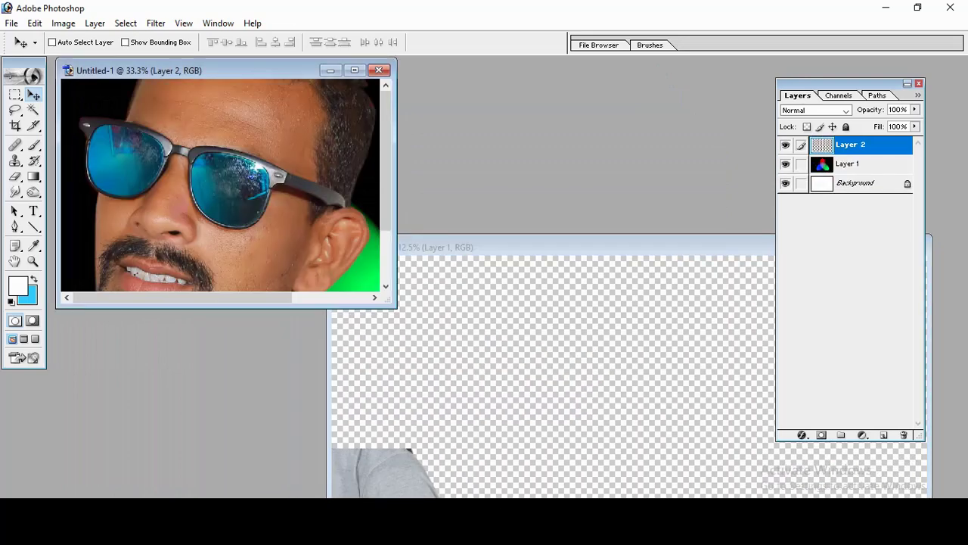
pyautogui.click(354, 70)
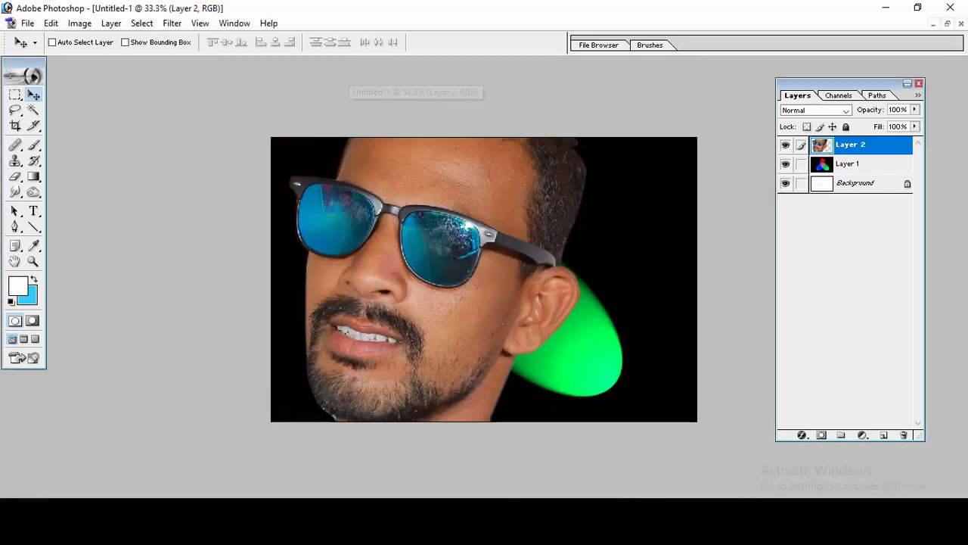
# - Scale the cut-out man proportionally to 25.9% and place him in the lower-right corner of the RGB lights image
pyautogui.hotkey('ctrl', '-')
pyautogui.hotkey('ctrl', '-')
pyautogui.hotkey('ctrl', '-')
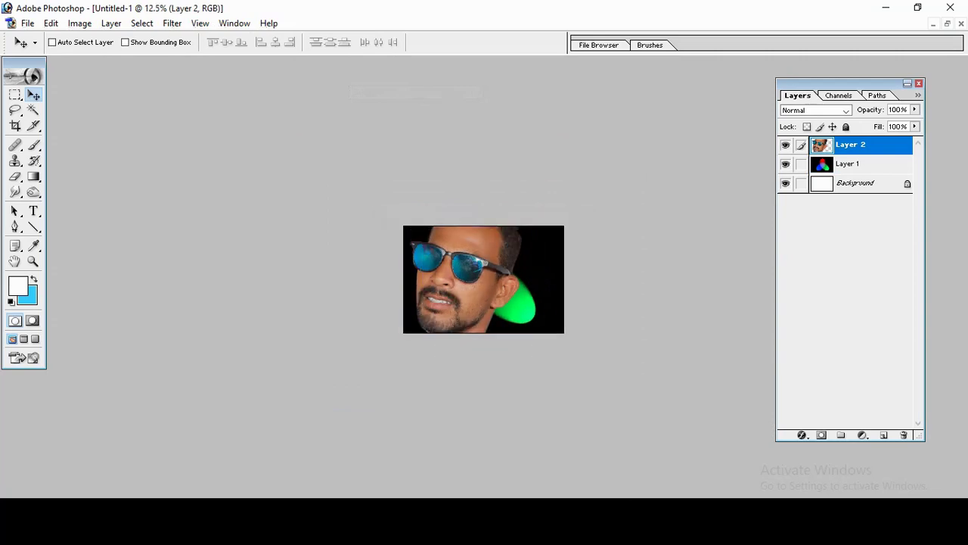
pyautogui.hotkey('ctrl', 't')
pyautogui.moveTo(372, 198); pyautogui.dragTo(543, 328)
pyautogui.scroll(6, 506, 278)
pyautogui.scroll(2, 484, 279)
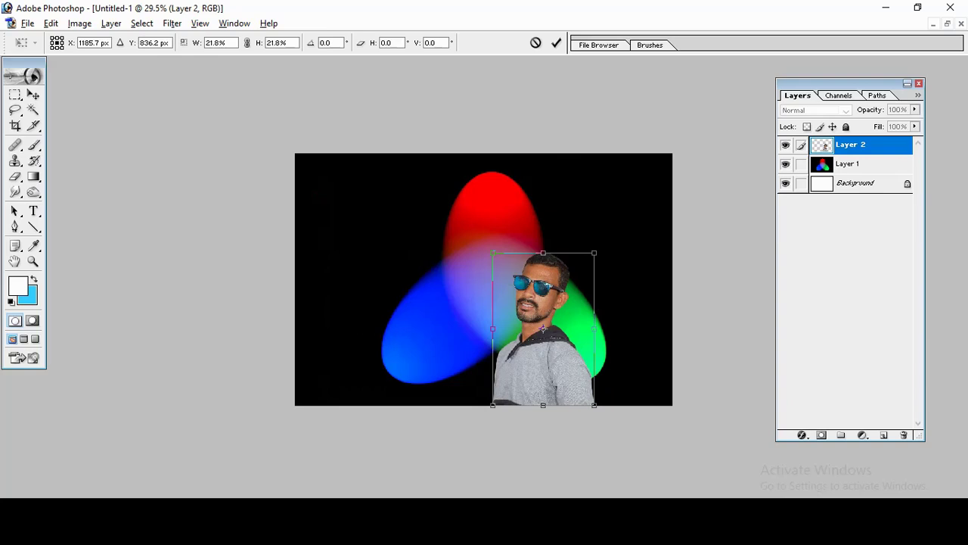
pyautogui.moveTo(594, 252); pyautogui.dragTo(617, 219)
pyautogui.moveTo(543, 329); pyautogui.dragTo(537, 295)
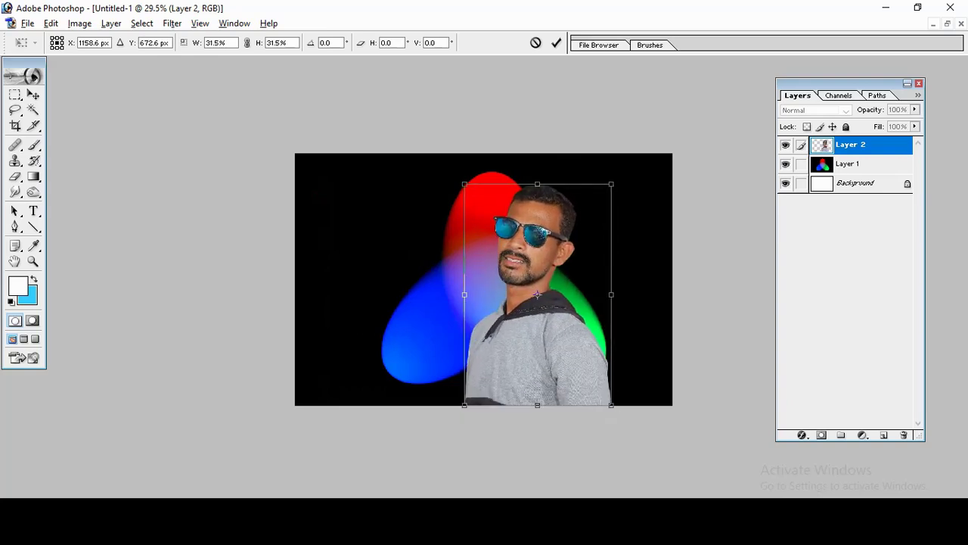
pyautogui.moveTo(611, 184); pyautogui.dragTo(597, 203)
pyautogui.moveTo(537, 295); pyautogui.dragTo(604, 314)
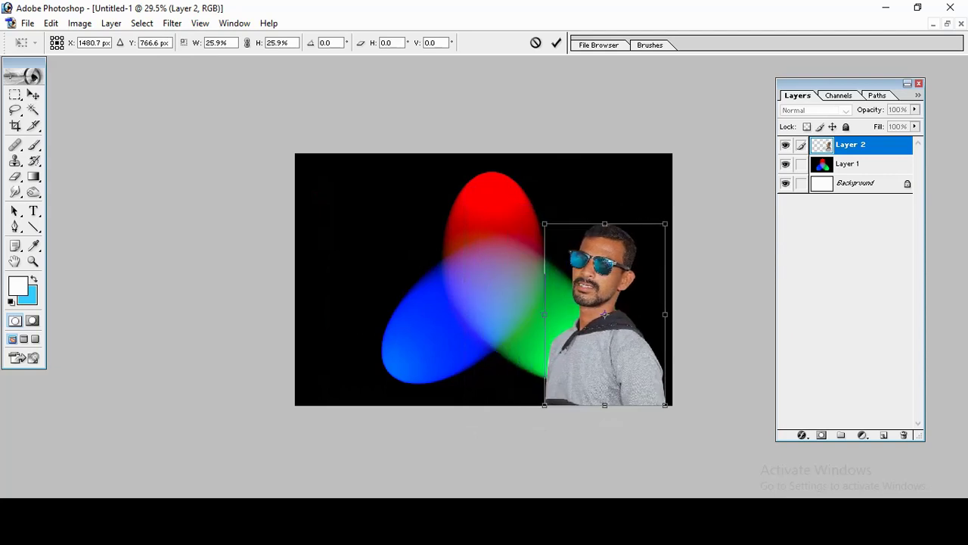
pyautogui.press('Return')
pyautogui.scroll(3, 484, 279)
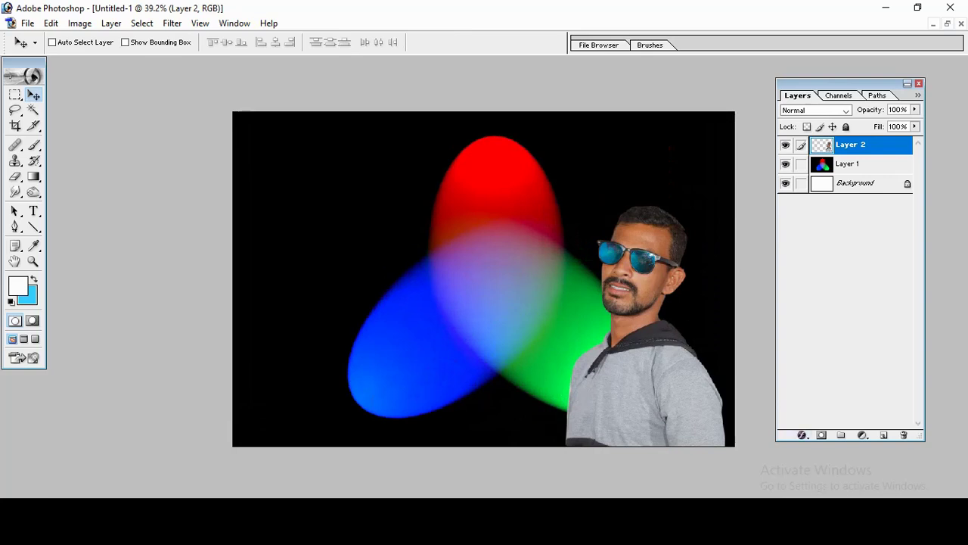
# - Add an outer glow in Normal blend mode with slight spread and 49 px size to the man's layer, and automatically correct its tones
pyautogui.moveTo(841, 82); pyautogui.dragTo(839, 81)
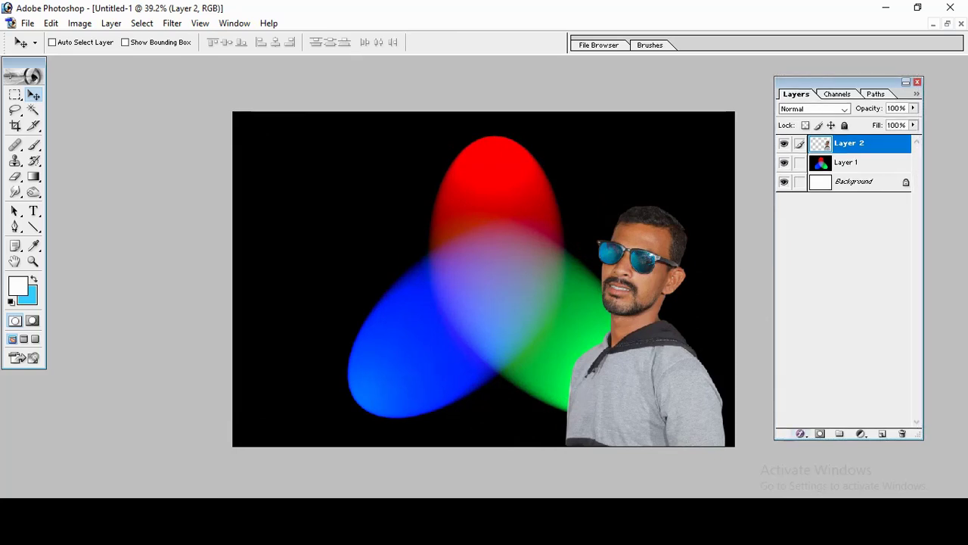
pyautogui.click(800, 433)
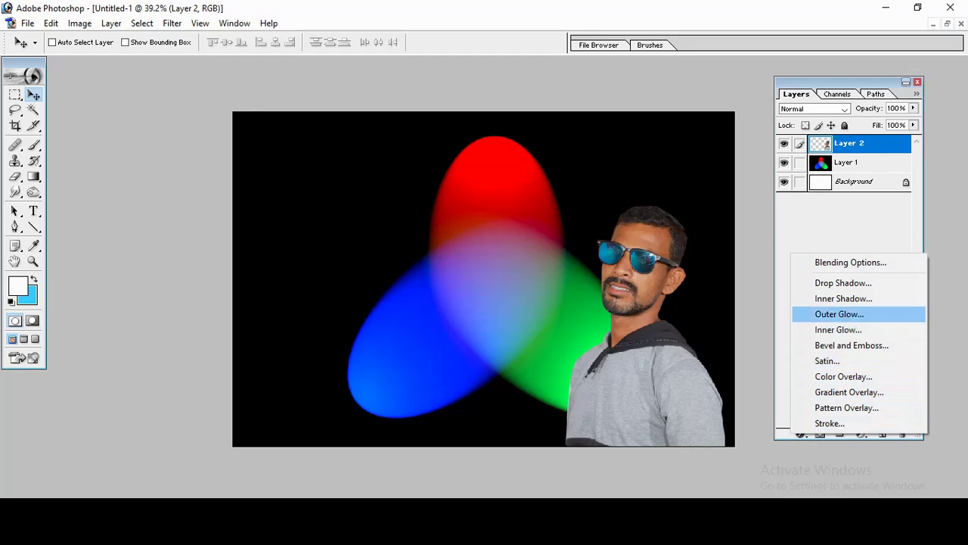
pyautogui.click(840, 314)
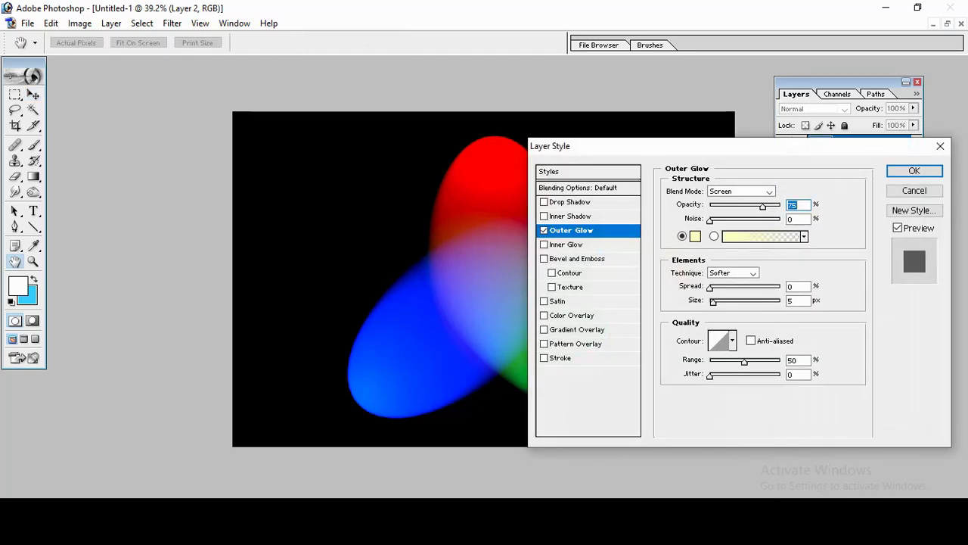
pyautogui.moveTo(701, 148); pyautogui.dragTo(314, 121)
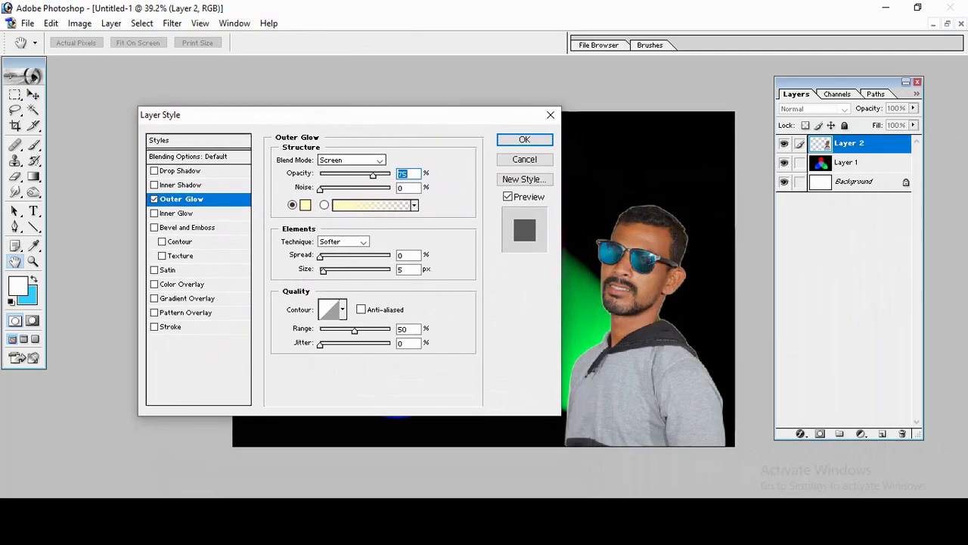
pyautogui.click(378, 161)
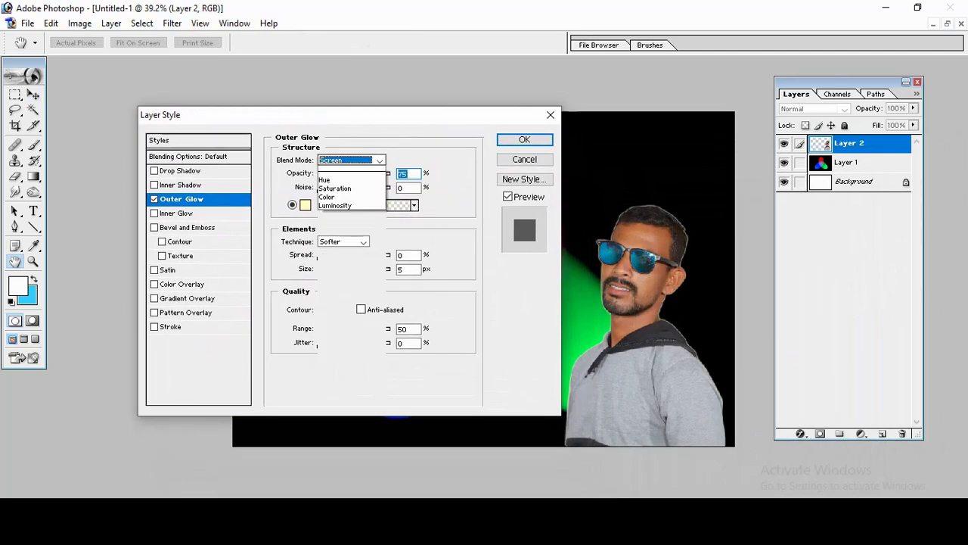
pyautogui.click(331, 171)
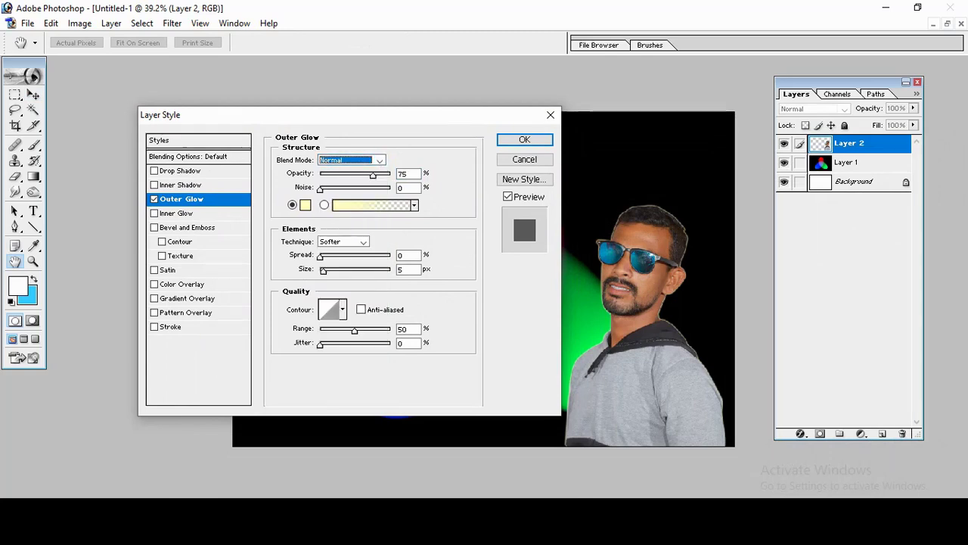
pyautogui.moveTo(320, 258); pyautogui.dragTo(337, 270)
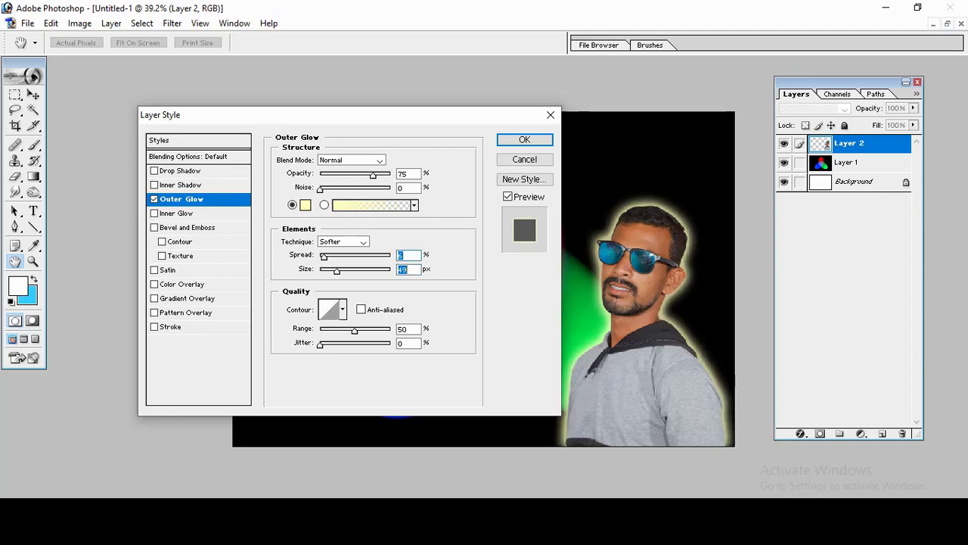
pyautogui.click(524, 139)
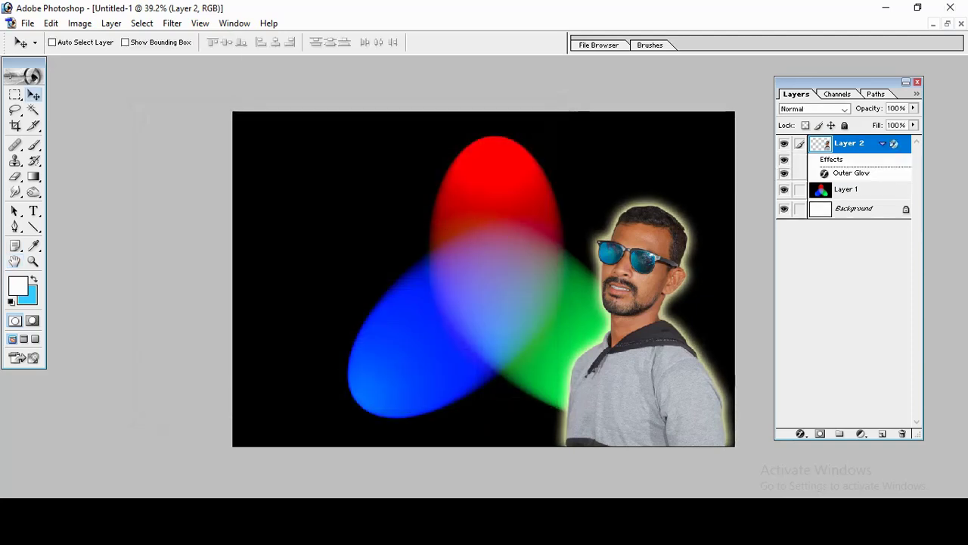
pyautogui.hotkey('ctrl', '-')
pyautogui.scroll(2, 485, 279)
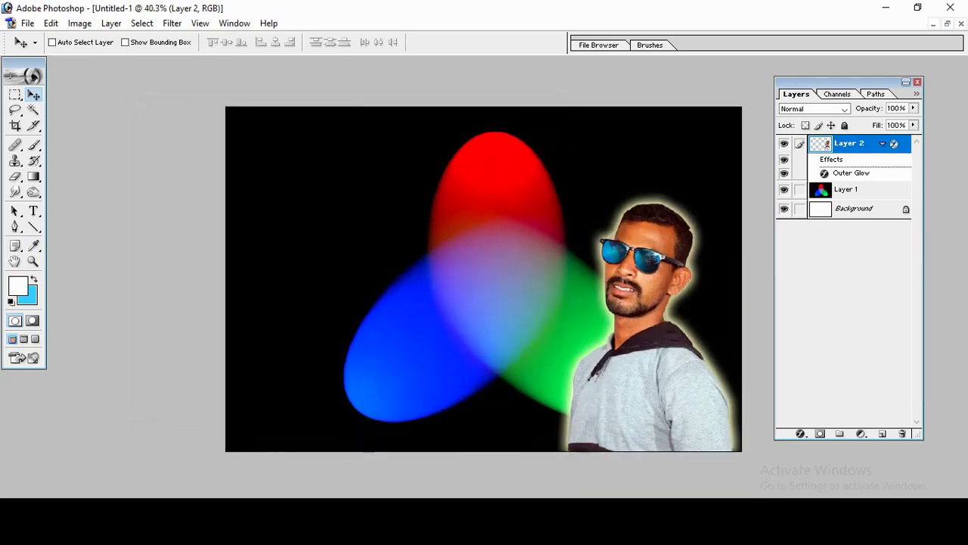